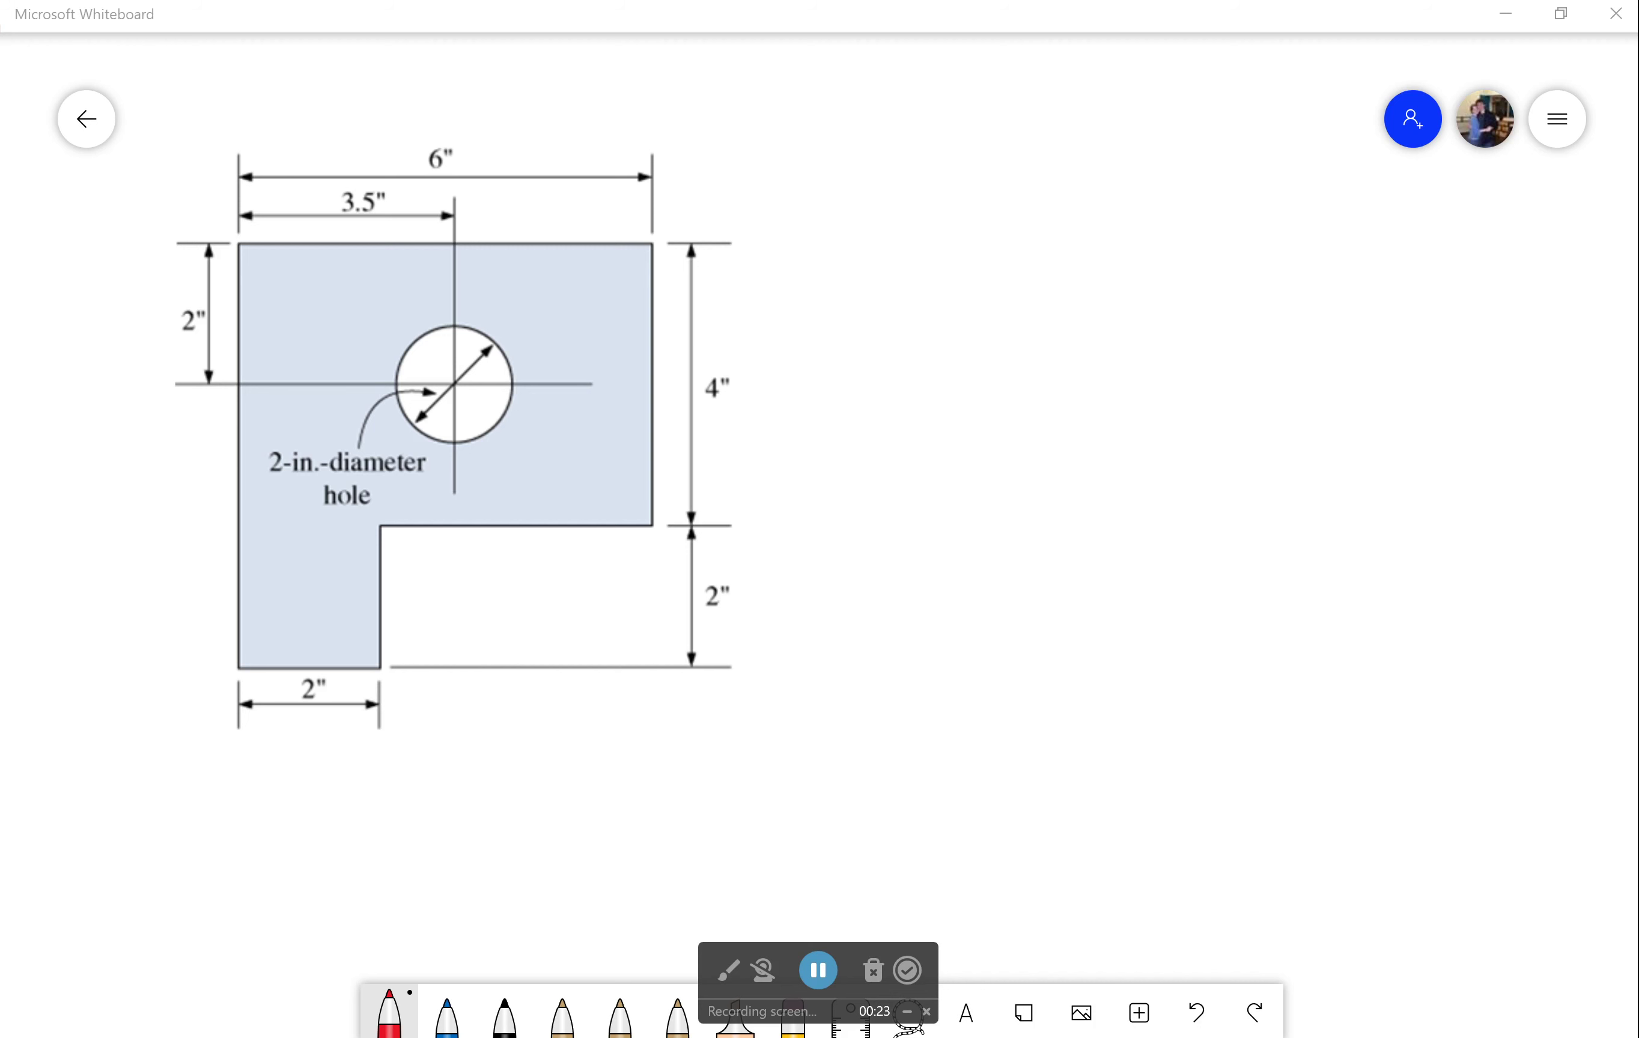
# - Trace the plate's upper rectangle and circle the hole in red
pyautogui.moveTo(245, 524); pyautogui.dragTo(376, 527)
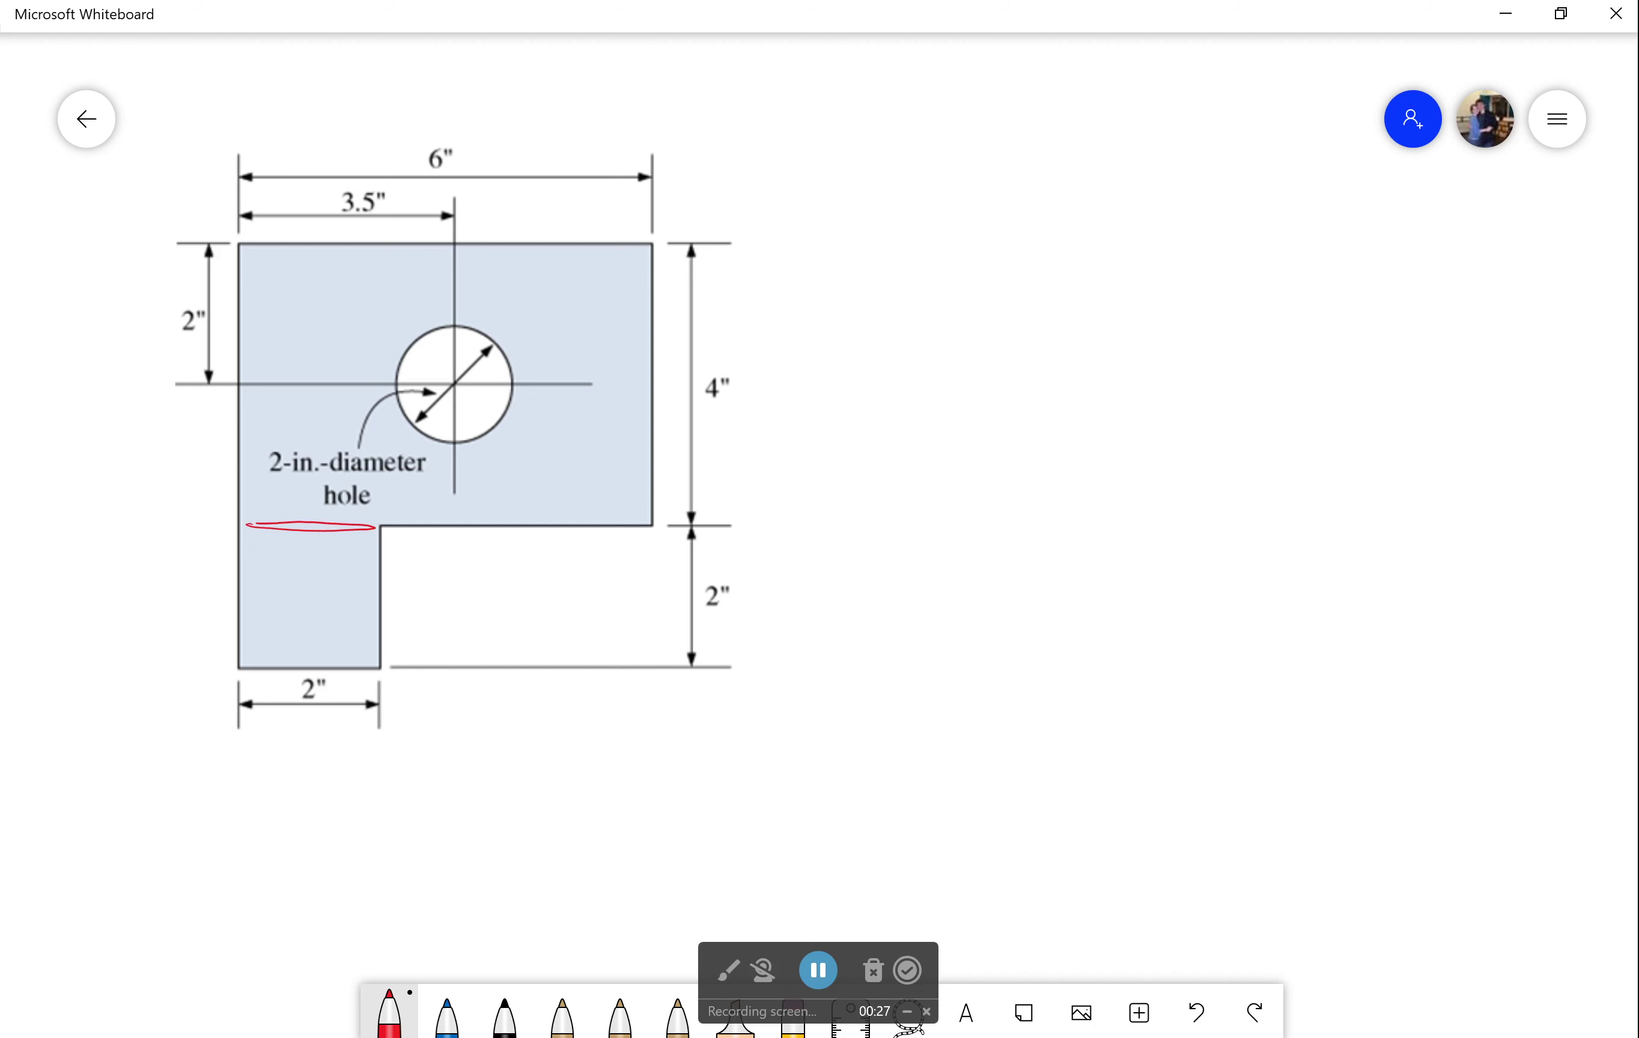
pyautogui.moveTo(237, 511)
pyautogui.mouseDown()
pyautogui.moveTo(238, 256)
pyautogui.moveTo(649, 237)
pyautogui.moveTo(651, 508)
pyautogui.moveTo(343, 511)
pyautogui.mouseUp()
pyautogui.moveTo(501, 343)
pyautogui.mouseDown()
pyautogui.moveTo(409, 374)
pyautogui.moveTo(439, 332)
pyautogui.mouseUp()
# - Handwrite the row labels Square, rect and Circle down the table's left side
pyautogui.moveTo(907, 249)
pyautogui.mouseDown()
pyautogui.moveTo(876, 260)
pyautogui.moveTo(891, 280)
pyautogui.mouseUp()
pyautogui.moveTo(933, 254)
pyautogui.mouseDown()
pyautogui.moveTo(927, 303)
pyautogui.moveTo(969, 257)
pyautogui.moveTo(1015, 245)
pyautogui.mouseUp()
pyautogui.moveTo(1024, 249); pyautogui.dragTo(1021, 255)
pyautogui.moveTo(881, 342)
pyautogui.mouseDown()
pyautogui.moveTo(881, 369)
pyautogui.moveTo(896, 349)
pyautogui.mouseUp()
pyautogui.moveTo(901, 357); pyautogui.dragTo(939, 365)
pyautogui.moveTo(961, 334); pyautogui.dragTo(964, 349)
pyautogui.moveTo(951, 352); pyautogui.dragTo(982, 346)
pyautogui.moveTo(892, 424); pyautogui.dragTo(890, 451)
pyautogui.moveTo(905, 434)
pyautogui.mouseDown()
pyautogui.moveTo(906, 450)
pyautogui.moveTo(929, 432)
pyautogui.mouseUp()
pyautogui.moveTo(951, 426)
pyautogui.mouseDown()
pyautogui.moveTo(947, 443)
pyautogui.moveTo(968, 439)
pyautogui.mouseUp()
pyautogui.moveTo(974, 429); pyautogui.dragTo(997, 432)
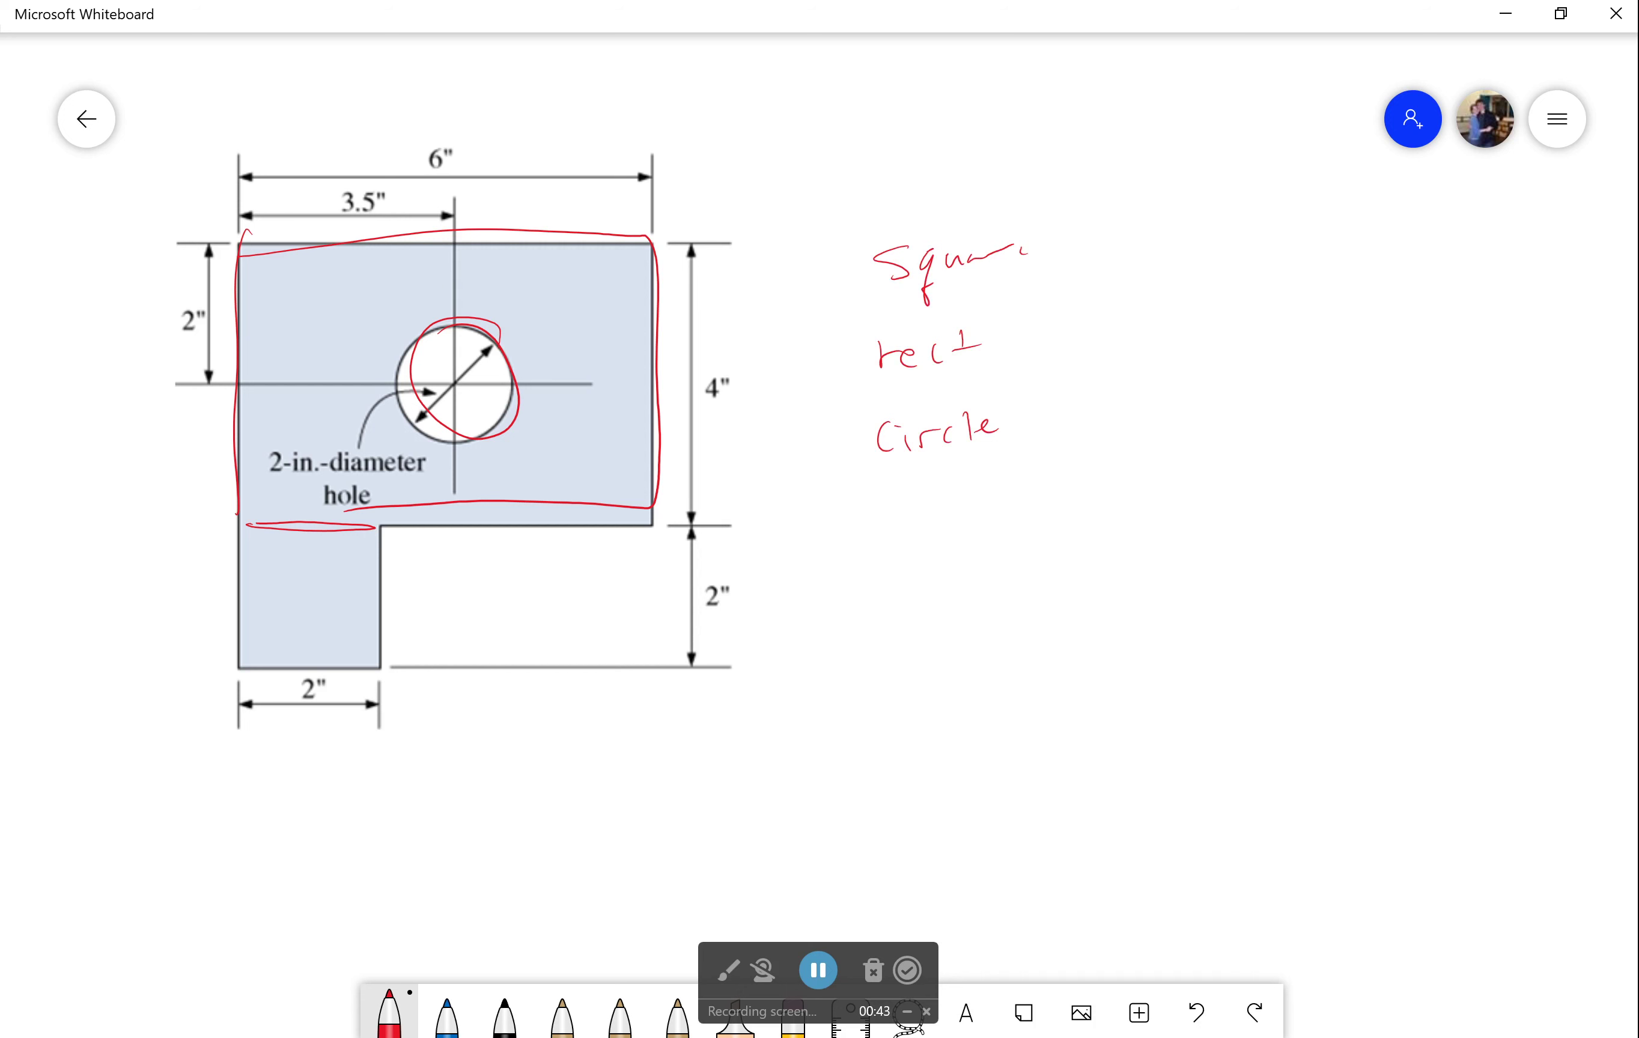
# - Write the A and x̃ column headers above the table
pyautogui.moveTo(1095, 207)
pyautogui.mouseDown()
pyautogui.moveTo(1125, 204)
pyautogui.moveTo(1127, 187)
pyautogui.mouseUp()
pyautogui.moveTo(1209, 181); pyautogui.dragTo(1227, 204)
pyautogui.moveTo(1224, 179)
pyautogui.mouseDown()
pyautogui.moveTo(1210, 203)
pyautogui.moveTo(1239, 160)
pyautogui.moveTo(1315, 215)
pyautogui.moveTo(1333, 155)
pyautogui.mouseUp()
# - Add the Ax̃ and Aỹ column headers and label the bottom row Sum
pyautogui.moveTo(1414, 211)
pyautogui.mouseDown()
pyautogui.moveTo(1445, 205)
pyautogui.moveTo(1440, 187)
pyautogui.moveTo(1479, 205)
pyautogui.mouseUp()
pyautogui.moveTo(1473, 184)
pyautogui.mouseDown()
pyautogui.moveTo(1467, 205)
pyautogui.moveTo(1488, 171)
pyautogui.moveTo(1577, 222)
pyautogui.moveTo(1584, 177)
pyautogui.mouseUp()
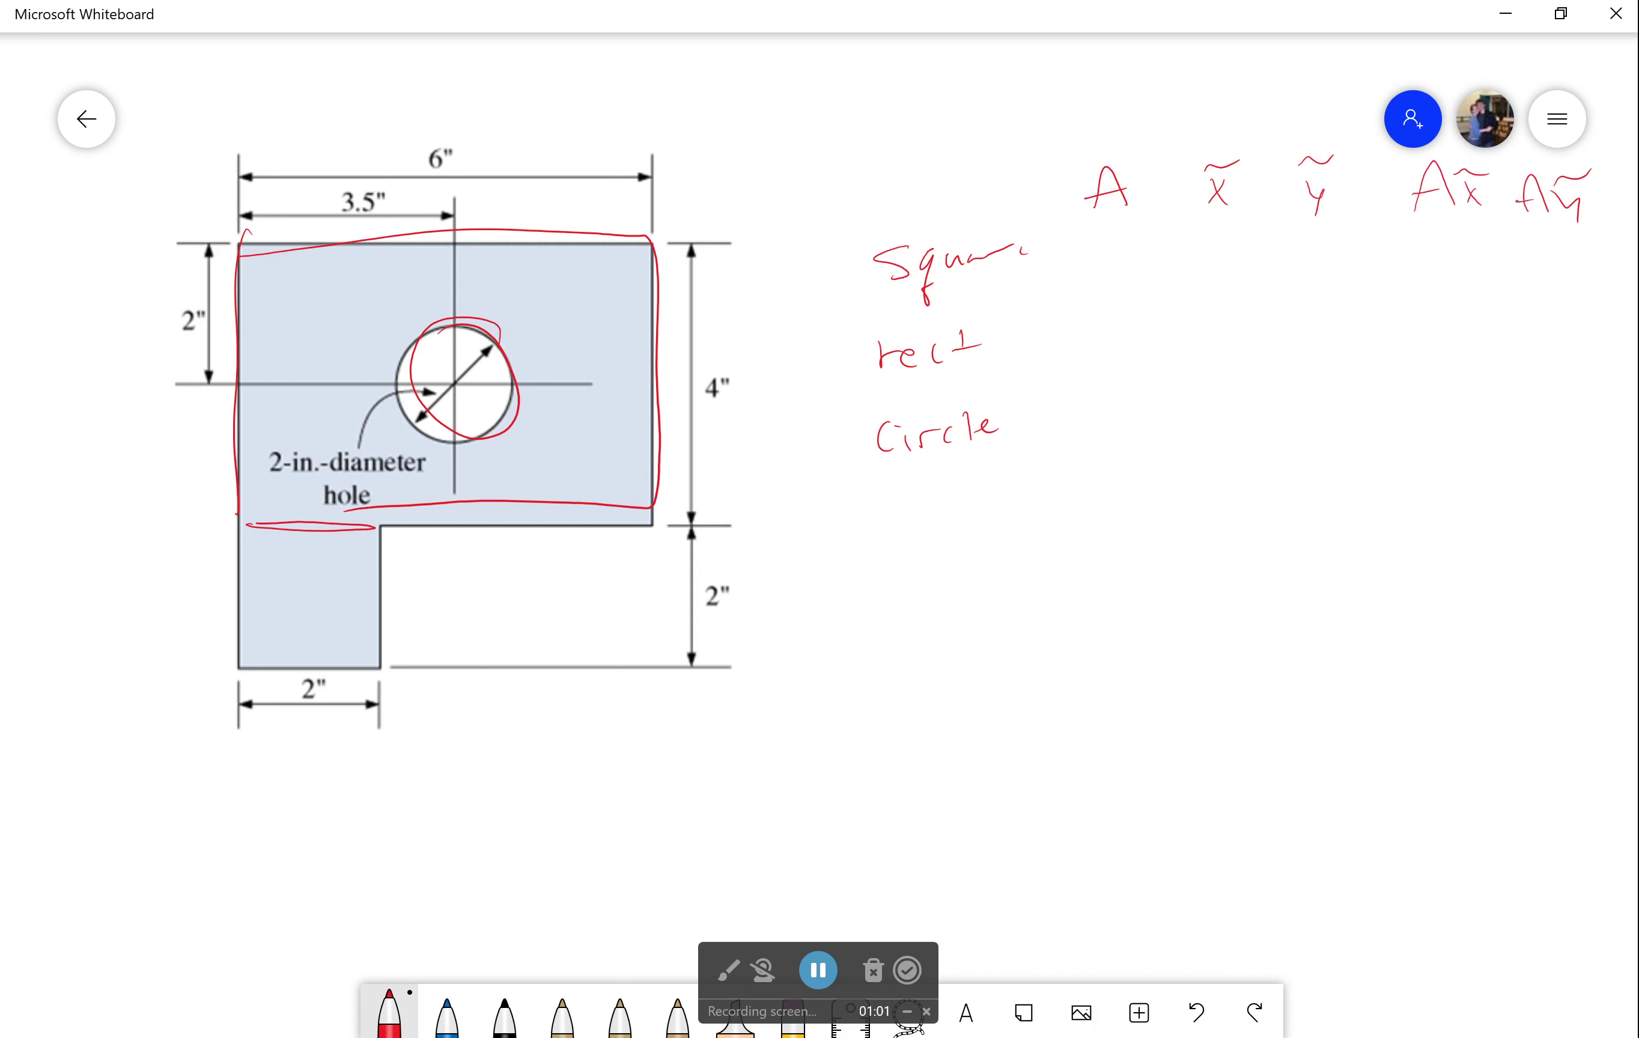
pyautogui.moveTo(897, 491)
pyautogui.mouseDown()
pyautogui.moveTo(892, 530)
pyautogui.moveTo(938, 529)
pyautogui.mouseUp()
pyautogui.moveTo(949, 530)
pyautogui.mouseDown()
pyautogui.moveTo(966, 514)
pyautogui.moveTo(989, 529)
pyautogui.mouseUp()
# - Draw the table's outer frame with its column dividers and row lines
pyautogui.moveTo(1062, 236)
pyautogui.mouseDown()
pyautogui.moveTo(1057, 562)
pyautogui.moveTo(1427, 252)
pyautogui.moveTo(1590, 354)
pyautogui.moveTo(1519, 542)
pyautogui.moveTo(1082, 546)
pyautogui.mouseUp()
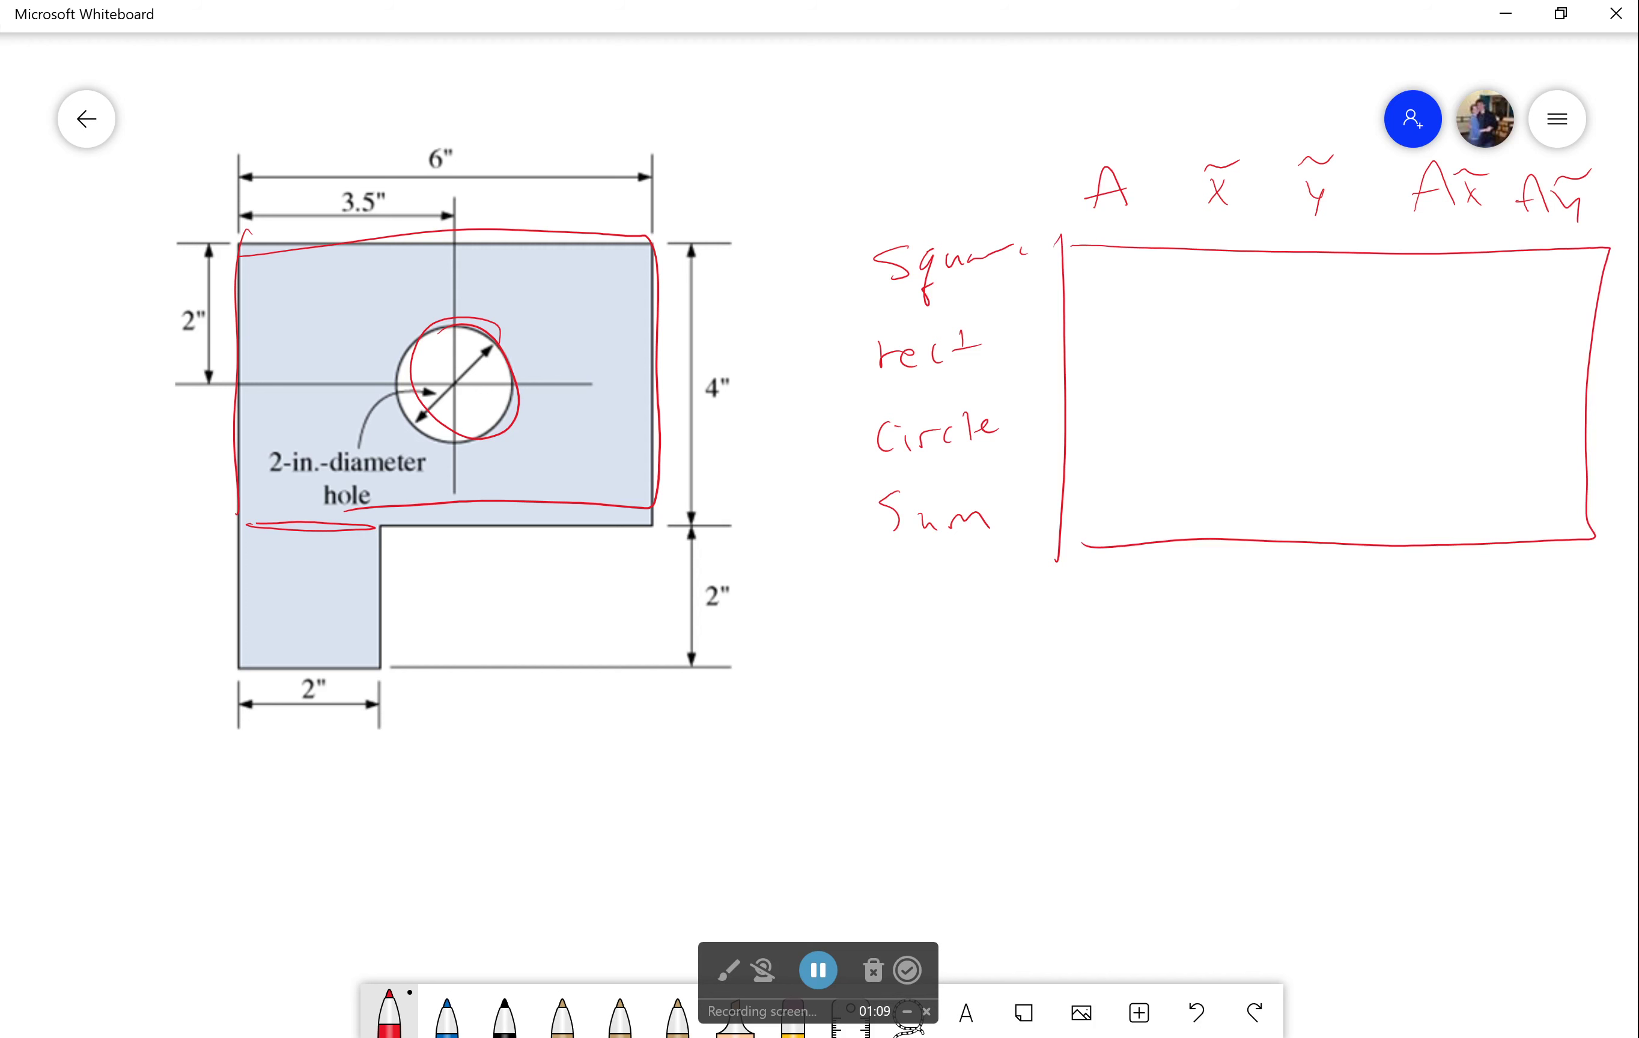
pyautogui.moveTo(1173, 251); pyautogui.dragTo(1192, 508)
pyautogui.moveTo(1278, 253); pyautogui.dragTo(1276, 529)
pyautogui.moveTo(1374, 255); pyautogui.dragTo(1363, 559)
pyautogui.moveTo(1491, 251); pyautogui.dragTo(1480, 520)
pyautogui.moveTo(1081, 311); pyautogui.dragTo(1588, 311)
pyautogui.moveTo(1068, 383); pyautogui.dragTo(1593, 375)
pyautogui.moveTo(1071, 480); pyautogui.dragTo(1577, 455)
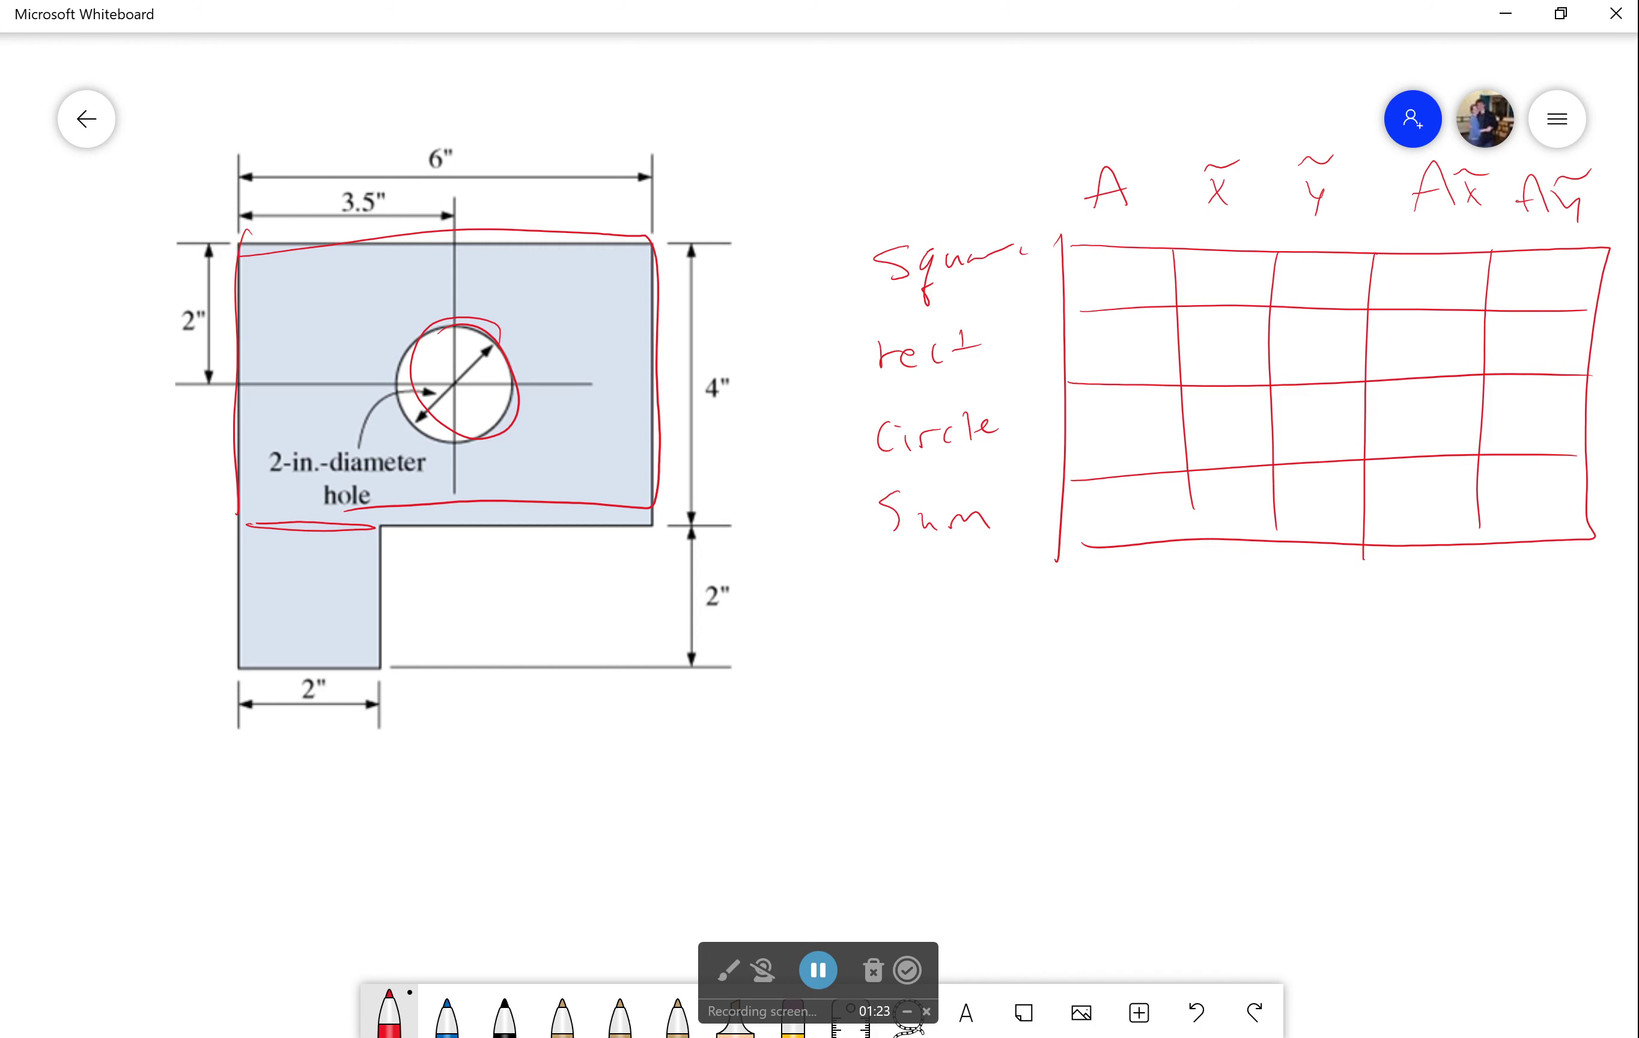
# - Mark the leg's 2" width and write 4 in² as the square's area
pyautogui.moveTo(261, 788); pyautogui.dragTo(304, 736)
pyautogui.moveTo(1105, 261); pyautogui.dragTo(1117, 275)
pyautogui.moveTo(1114, 263)
pyautogui.mouseDown()
pyautogui.moveTo(1109, 292)
pyautogui.moveTo(1154, 292)
pyautogui.moveTo(1180, 263)
pyautogui.mouseUp()
# - Circle the 6" and 4" dimensions, write 24 in² as the rectangle's area, and re-circle the hole
pyautogui.moveTo(491, 112); pyautogui.dragTo(461, 111)
pyautogui.moveTo(720, 350); pyautogui.dragTo(714, 351)
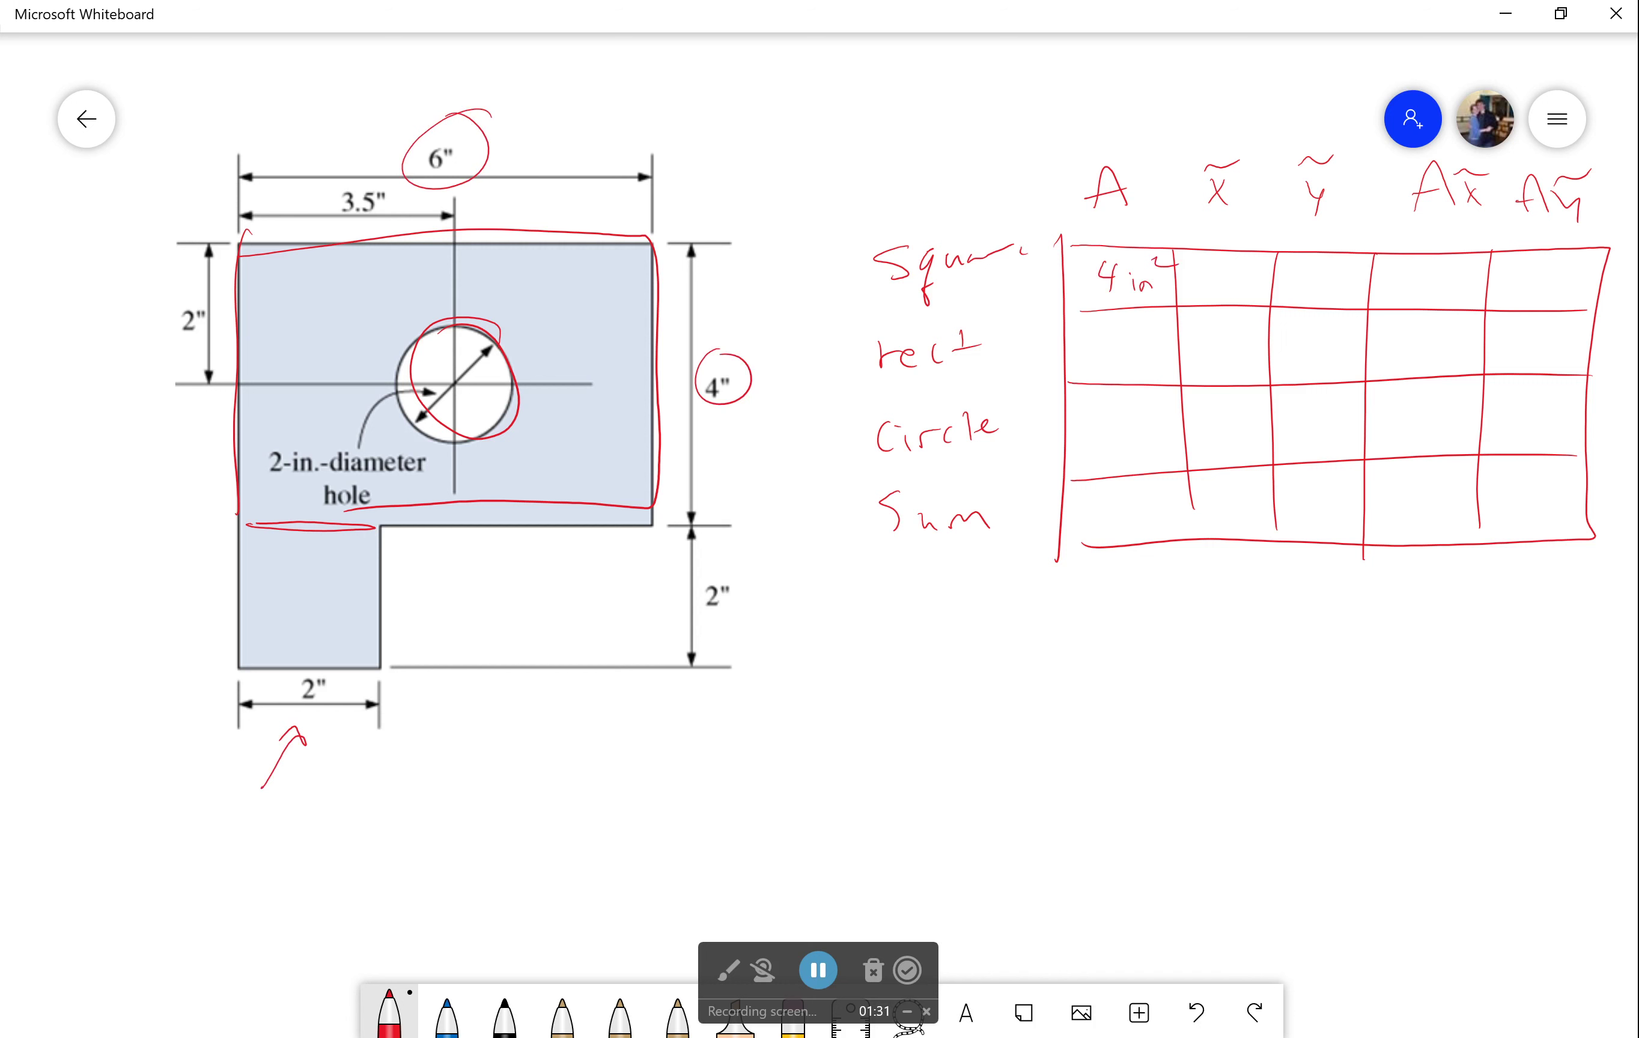
pyautogui.moveTo(1088, 341)
pyautogui.mouseDown()
pyautogui.moveTo(1092, 366)
pyautogui.moveTo(1132, 366)
pyautogui.mouseUp()
pyautogui.moveTo(1138, 366); pyautogui.dragTo(1172, 341)
pyautogui.moveTo(499, 347); pyautogui.dragTo(464, 345)
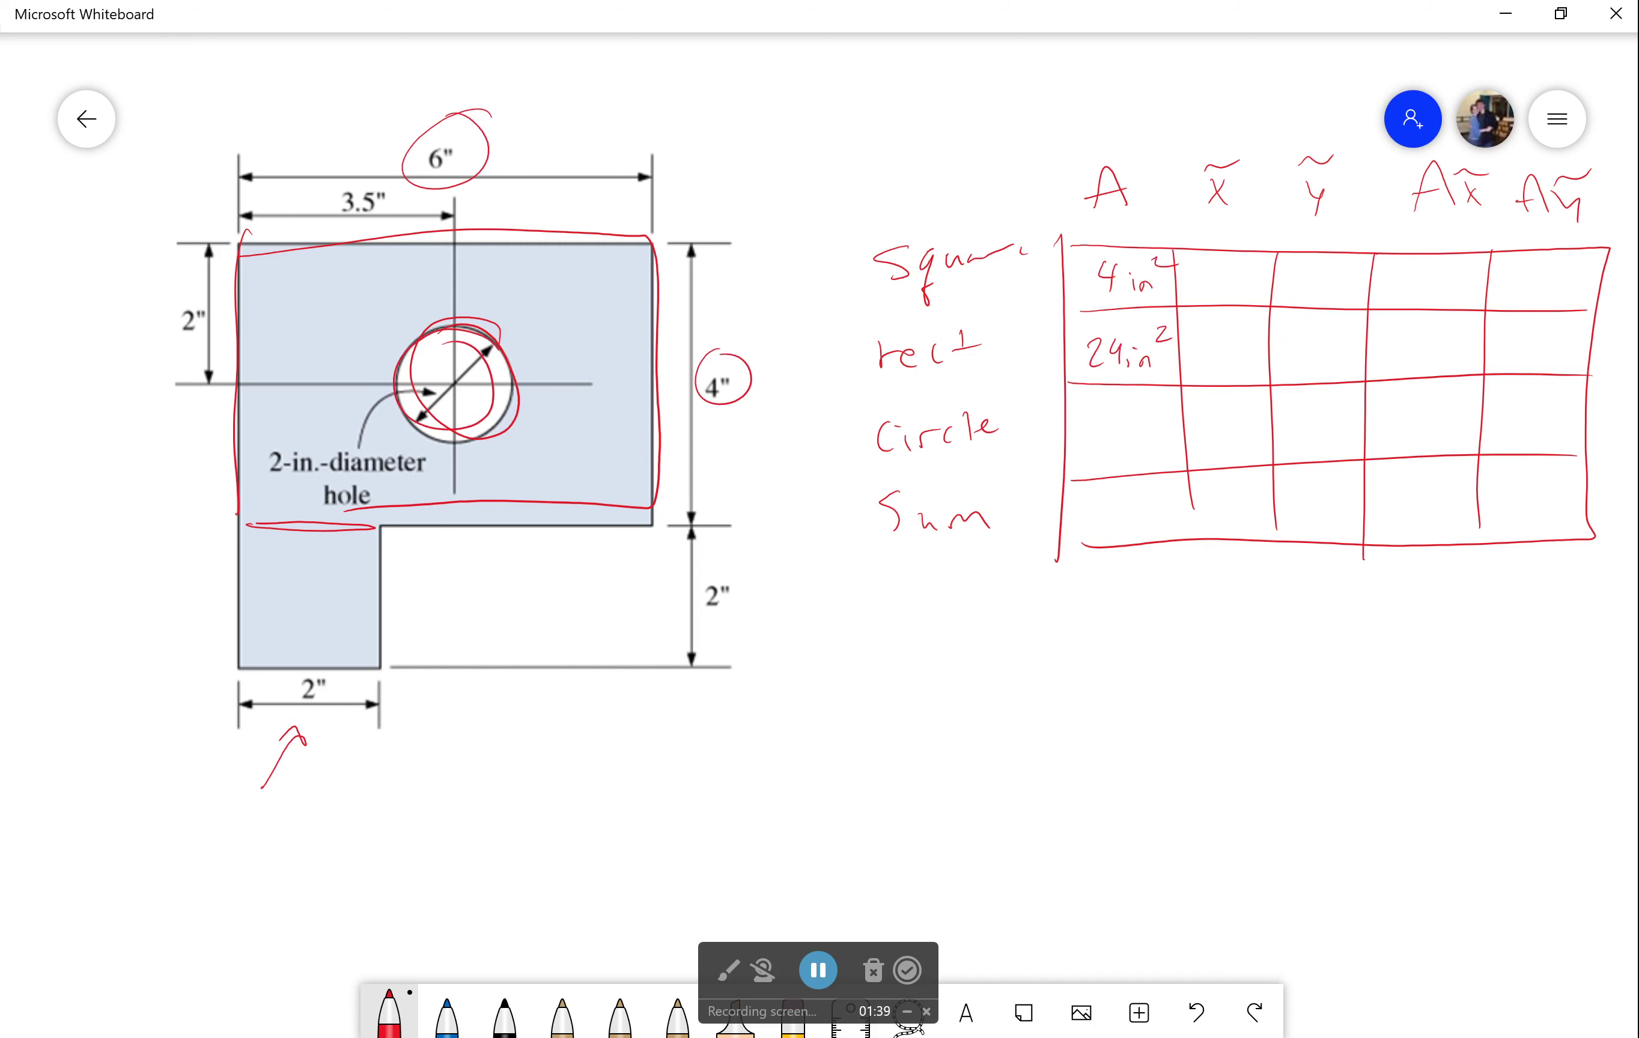
pyautogui.press('XF86Calculator')
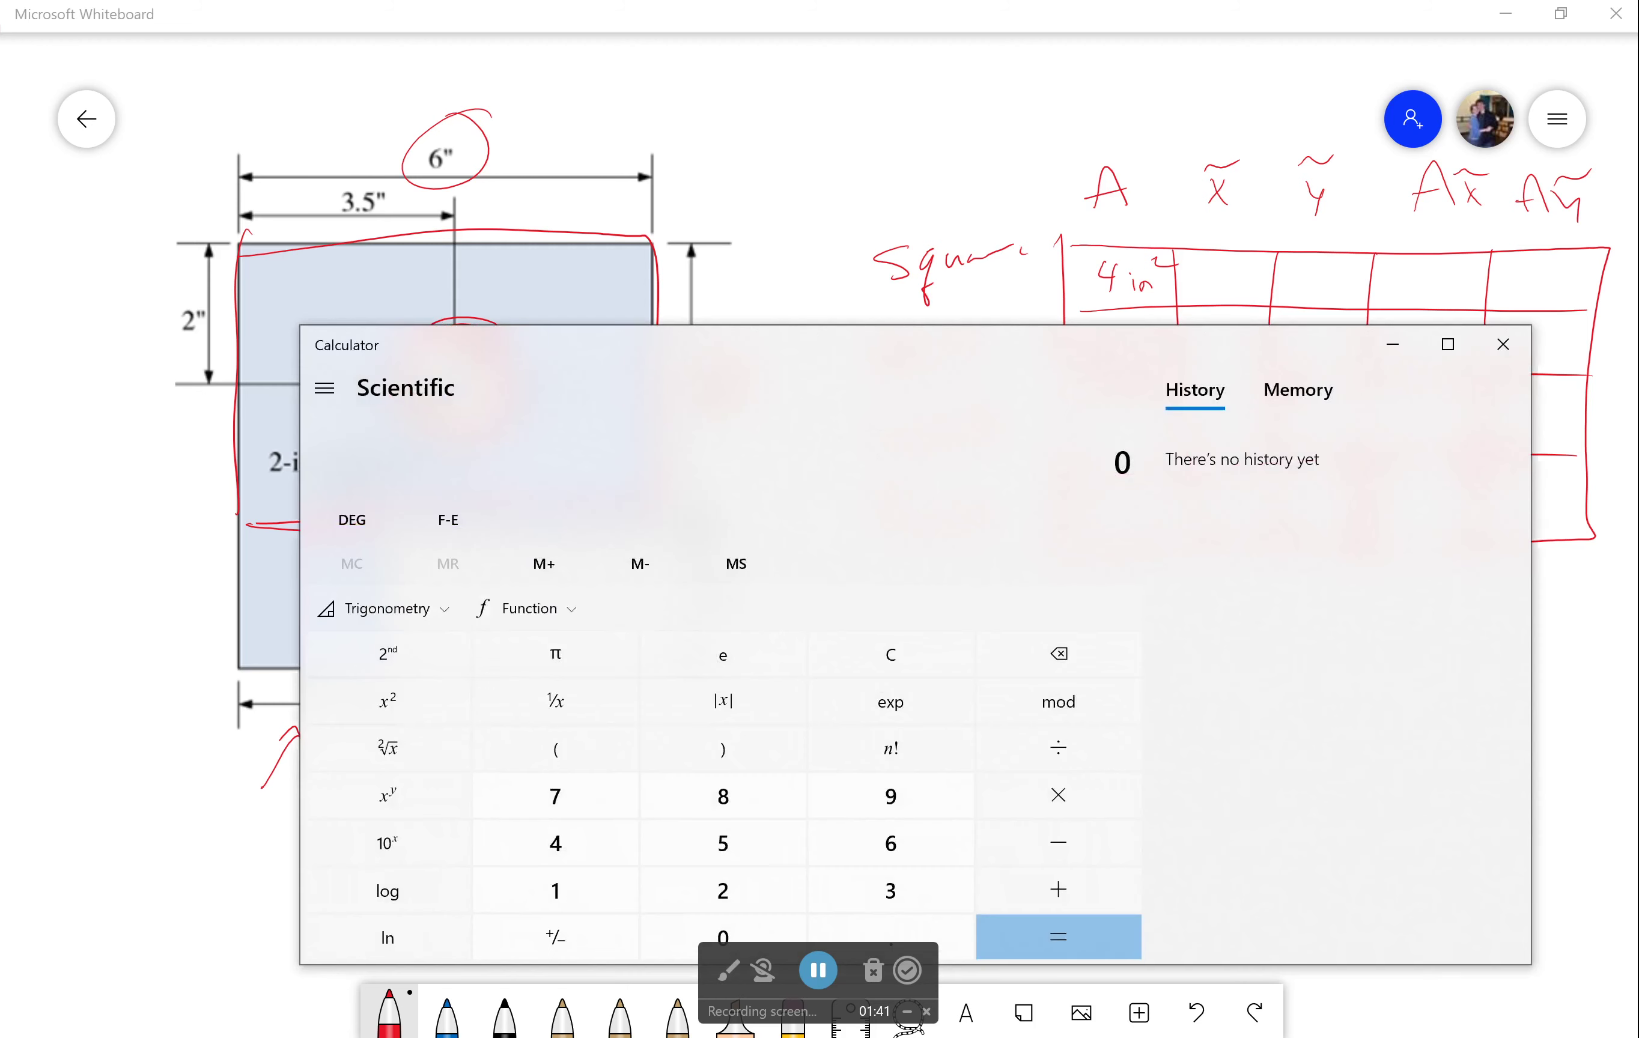
pyautogui.moveTo(982, 349); pyautogui.dragTo(1008, 164)
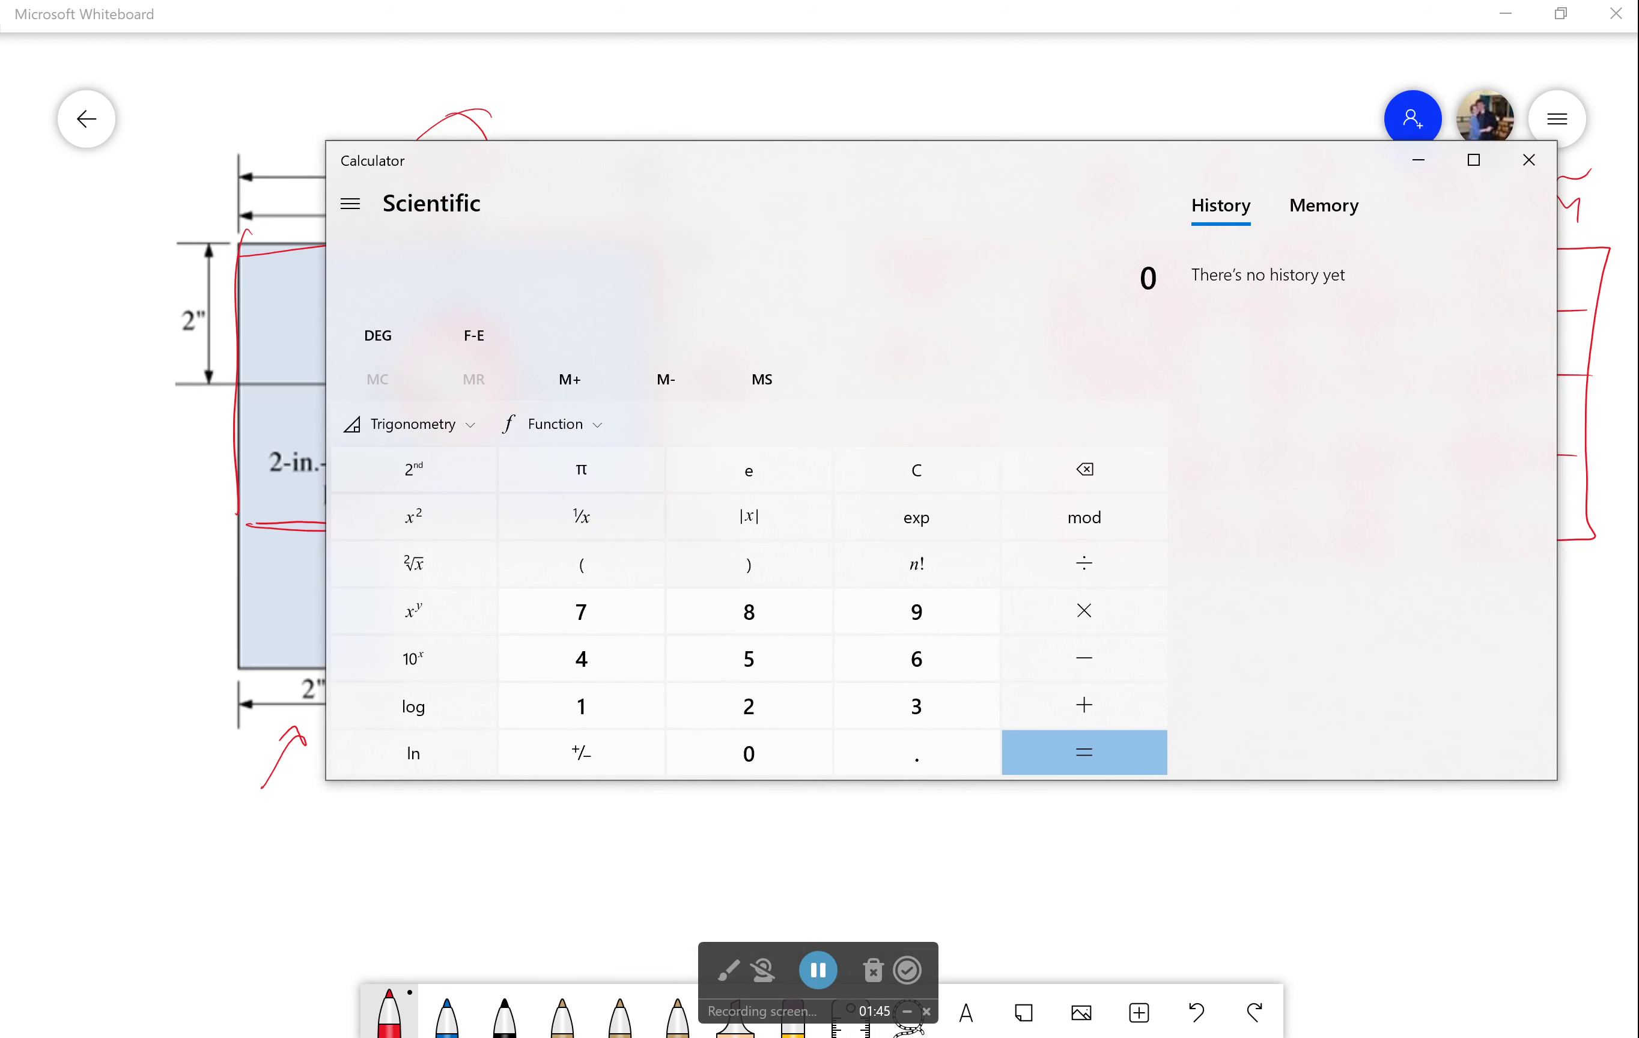
pyautogui.moveTo(1054, 154); pyautogui.dragTo(984, 135)
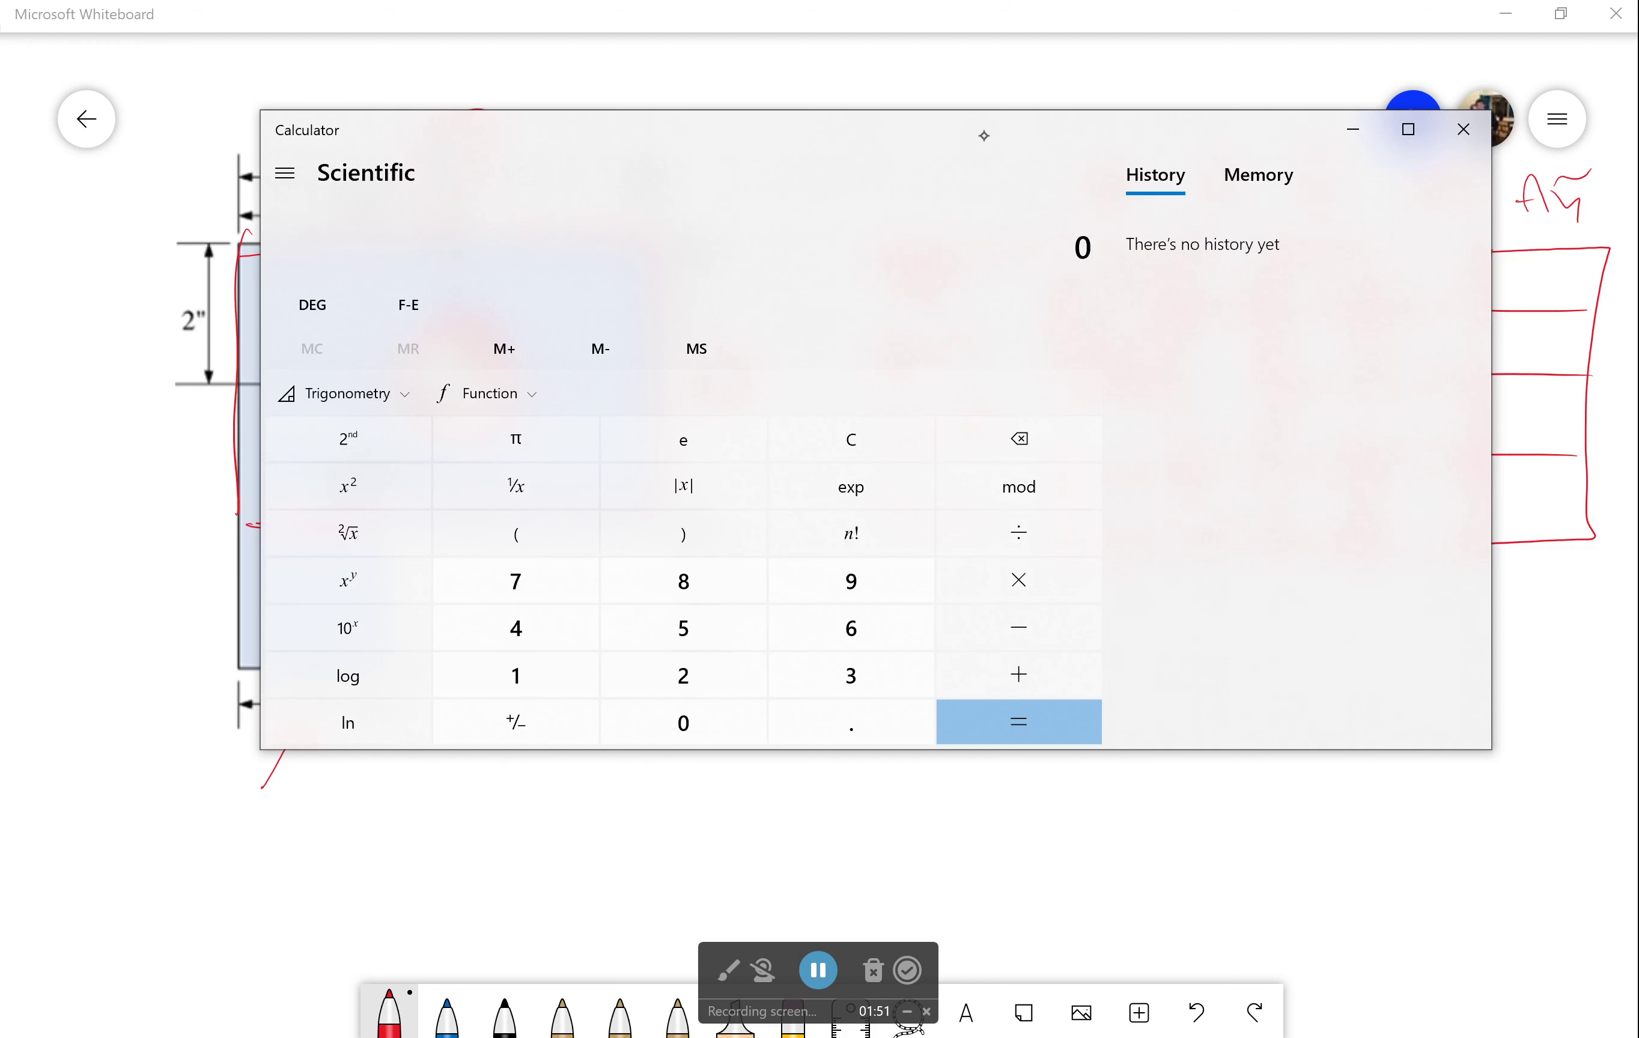
pyautogui.click(1463, 129)
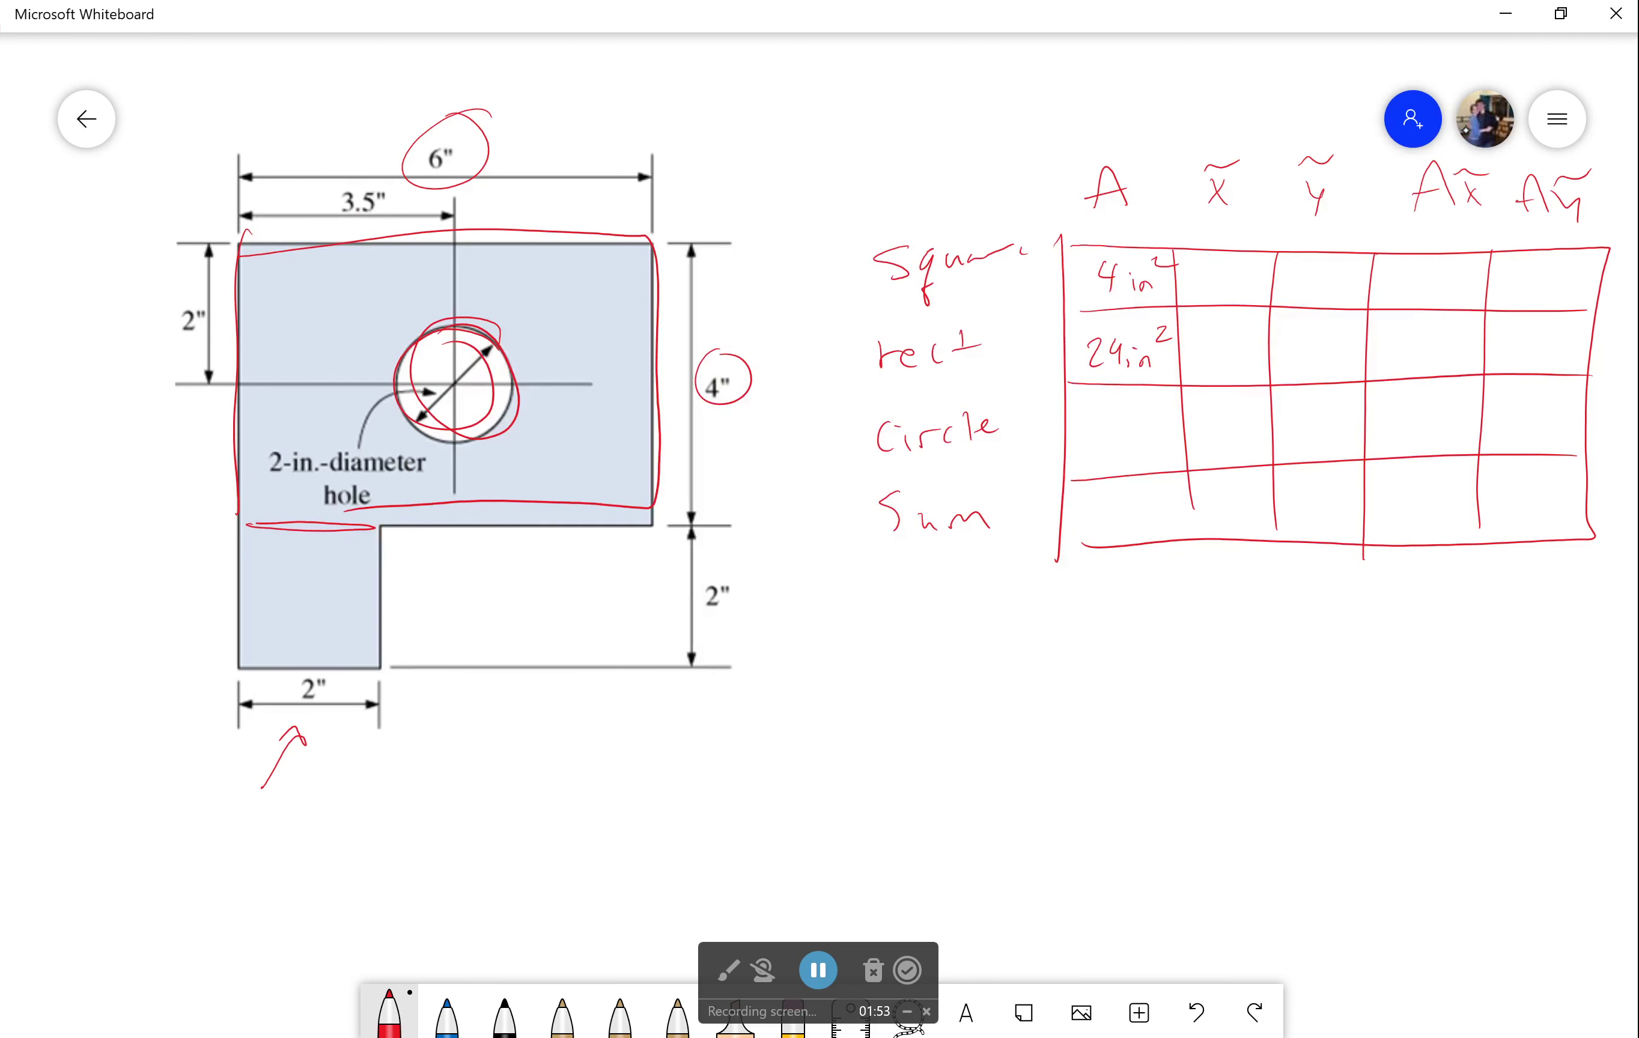
# - Write 3.14 in² as the circle's area
pyautogui.moveTo(1080, 418)
pyautogui.mouseDown()
pyautogui.moveTo(1084, 450)
pyautogui.moveTo(1146, 433)
pyautogui.mouseUp()
pyautogui.click(1108, 446)
pyautogui.moveTo(1144, 420)
pyautogui.mouseDown()
pyautogui.moveTo(1144, 449)
pyautogui.moveTo(1177, 446)
pyautogui.mouseUp()
pyautogui.moveTo(1170, 410); pyautogui.dragTo(1190, 418)
# - Note π = 3.14 at the top of the board
pyautogui.moveTo(727, 81)
pyautogui.mouseDown()
pyautogui.moveTo(729, 117)
pyautogui.moveTo(762, 70)
pyautogui.moveTo(801, 90)
pyautogui.mouseUp()
pyautogui.moveTo(783, 99); pyautogui.dragTo(900, 96)
pyautogui.click(849, 105)
pyautogui.moveTo(896, 80)
pyautogui.mouseDown()
pyautogui.moveTo(897, 104)
pyautogui.moveTo(1373, 100)
pyautogui.mouseUp()
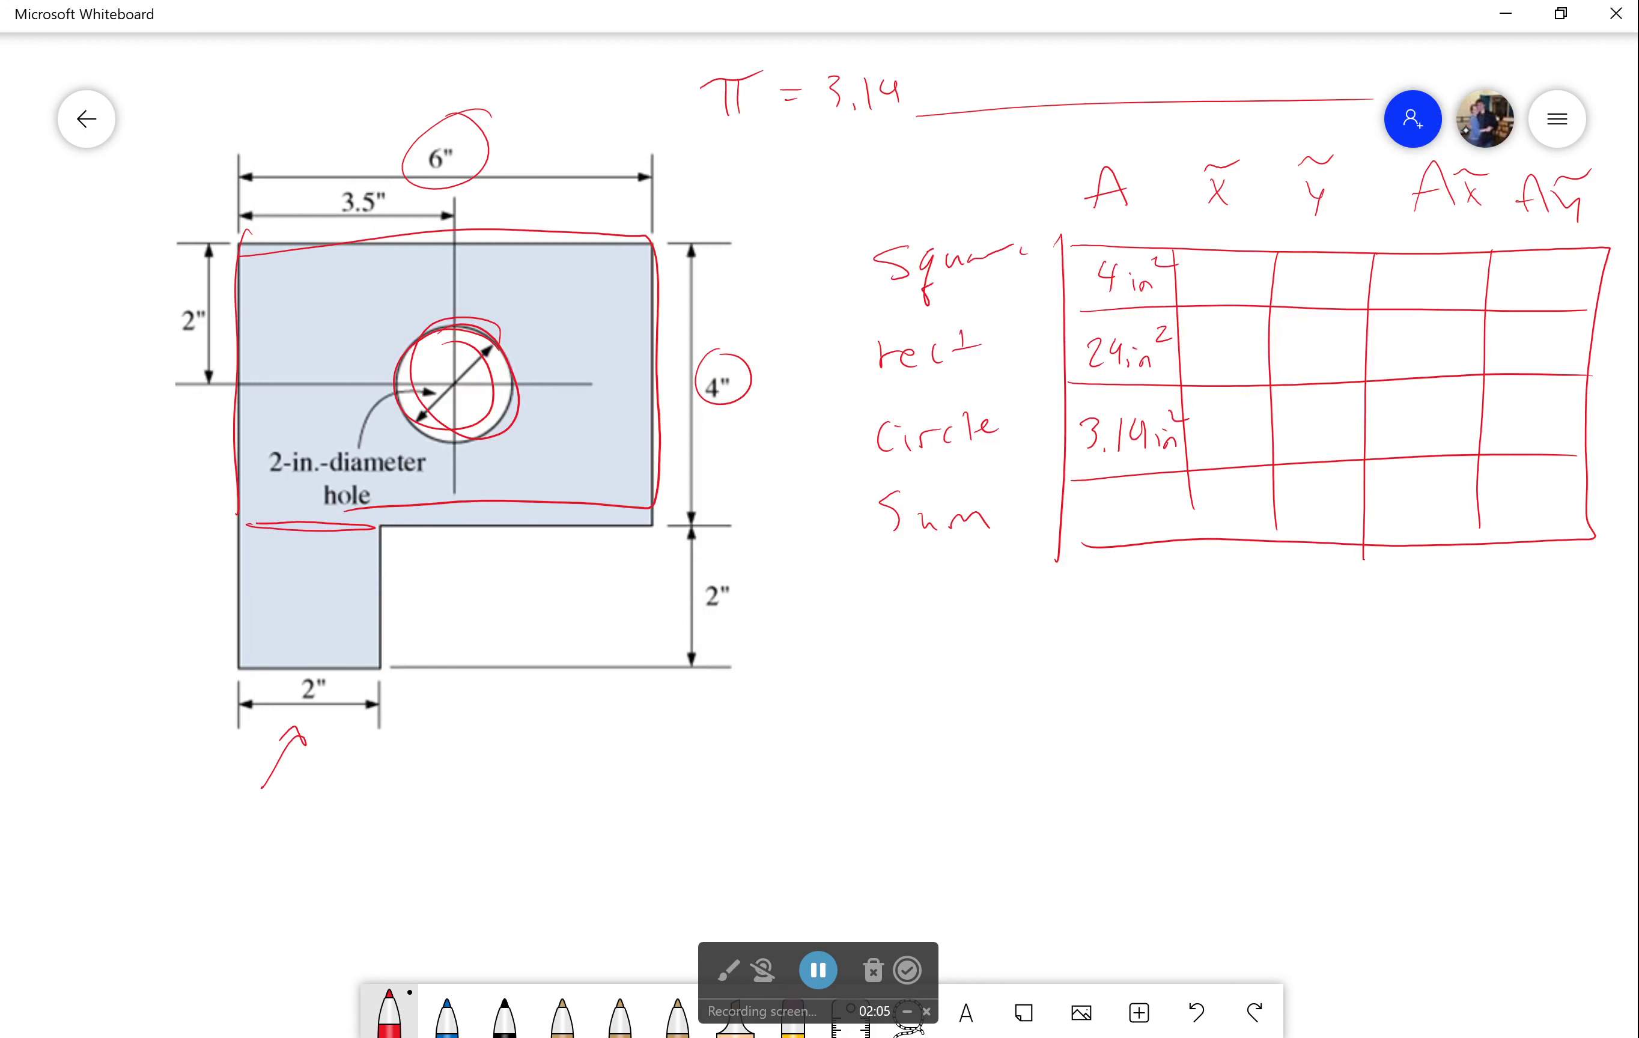
# - Enter 37.14 as the area sum and erase the red markings on the diagram
pyautogui.moveTo(1083, 503)
pyautogui.mouseDown()
pyautogui.moveTo(1099, 509)
pyautogui.moveTo(1087, 525)
pyautogui.mouseUp()
pyautogui.moveTo(1102, 500)
pyautogui.mouseDown()
pyautogui.moveTo(1107, 527)
pyautogui.moveTo(1175, 508)
pyautogui.mouseUp()
pyautogui.click(1131, 523)
pyautogui.moveTo(1171, 491); pyautogui.dragTo(1173, 515)
pyautogui.moveTo(468, 80)
pyautogui.mouseDown()
pyautogui.moveTo(395, 146)
pyautogui.moveTo(202, 220)
pyautogui.moveTo(509, 414)
pyautogui.moveTo(622, 366)
pyautogui.moveTo(732, 384)
pyautogui.mouseUp()
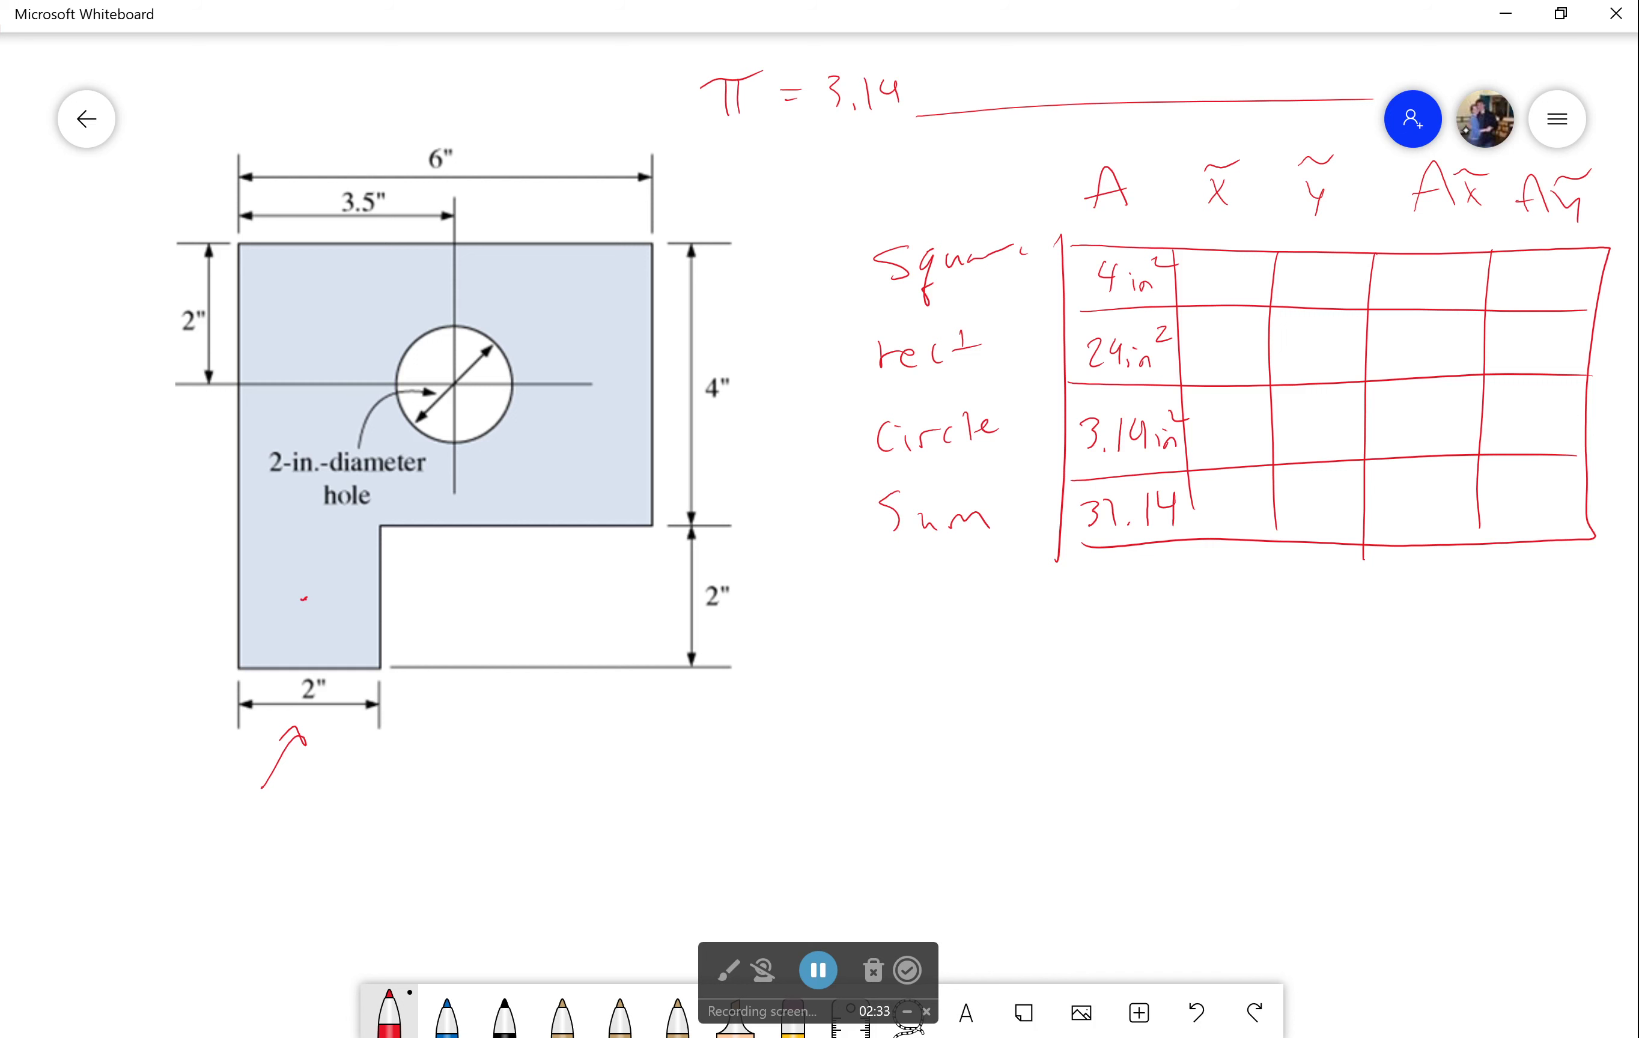
# - Draw labelled x and y axes from the plate's top-left corner with plus signs
pyautogui.moveTo(236, 247); pyautogui.dragTo(241, 244)
pyautogui.moveTo(126, 235); pyautogui.dragTo(136, 546)
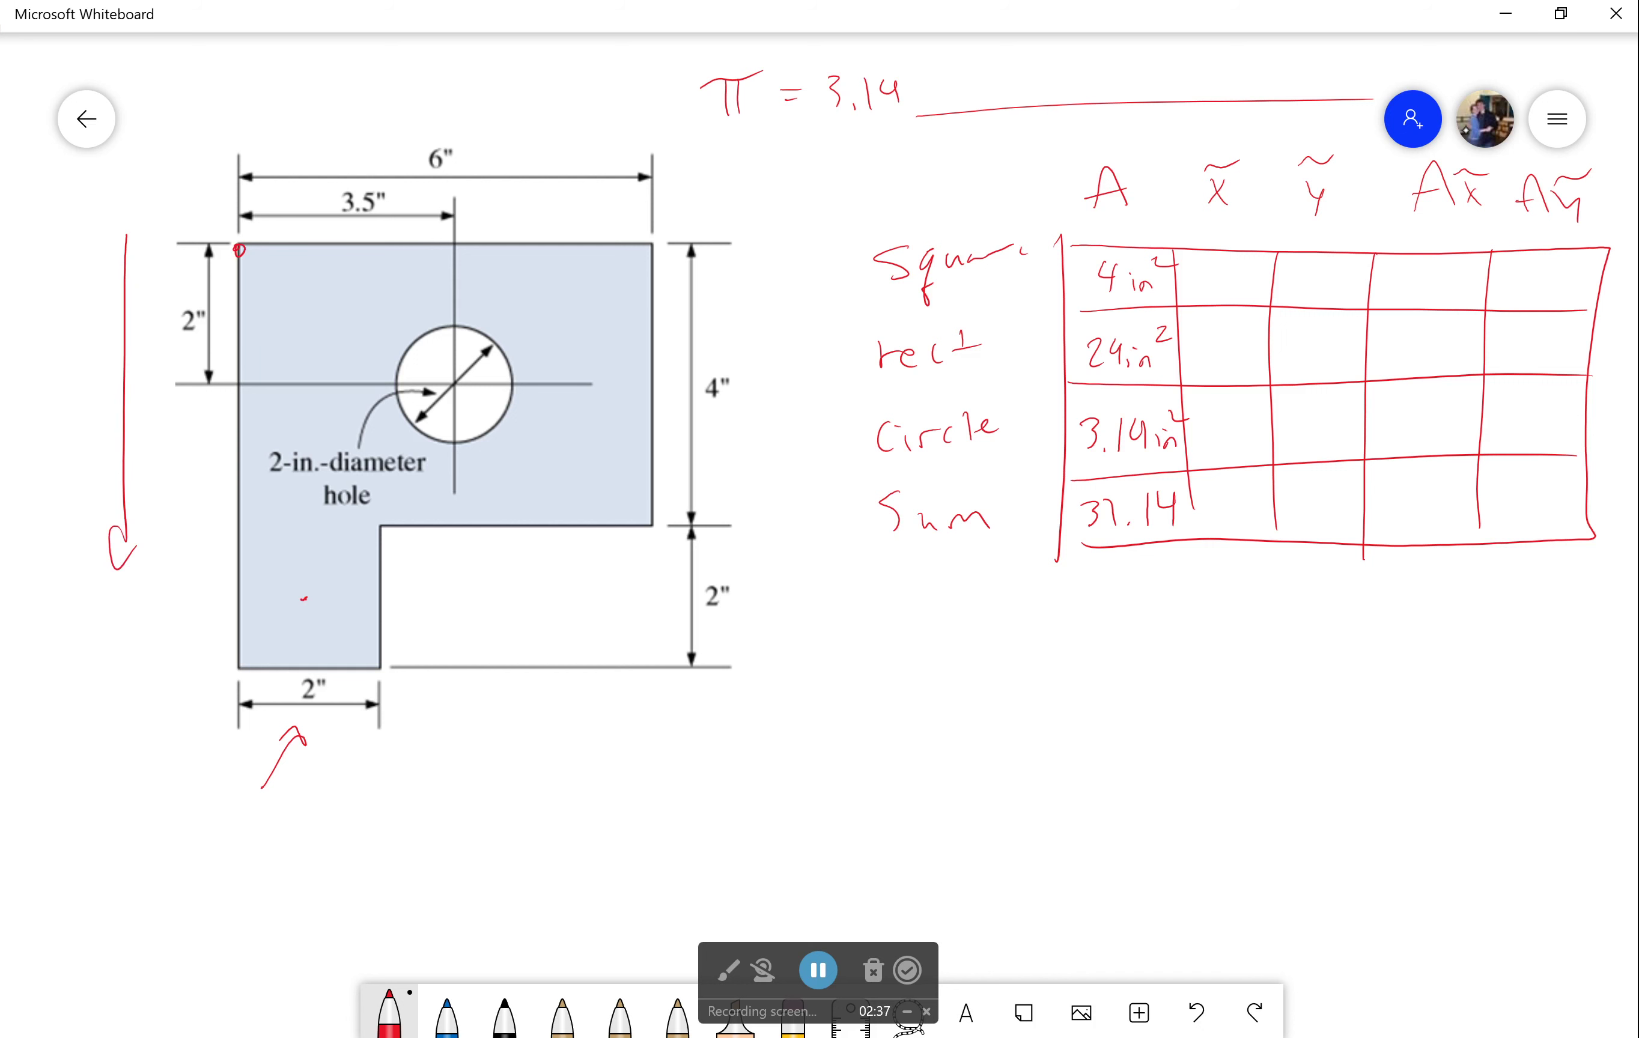
pyautogui.moveTo(30, 371); pyautogui.dragTo(33, 417)
pyautogui.moveTo(27, 405); pyautogui.dragTo(58, 388)
pyautogui.moveTo(141, 214); pyautogui.dragTo(389, 206)
pyautogui.moveTo(294, 78); pyautogui.dragTo(297, 119)
pyautogui.moveTo(266, 105); pyautogui.dragTo(323, 90)
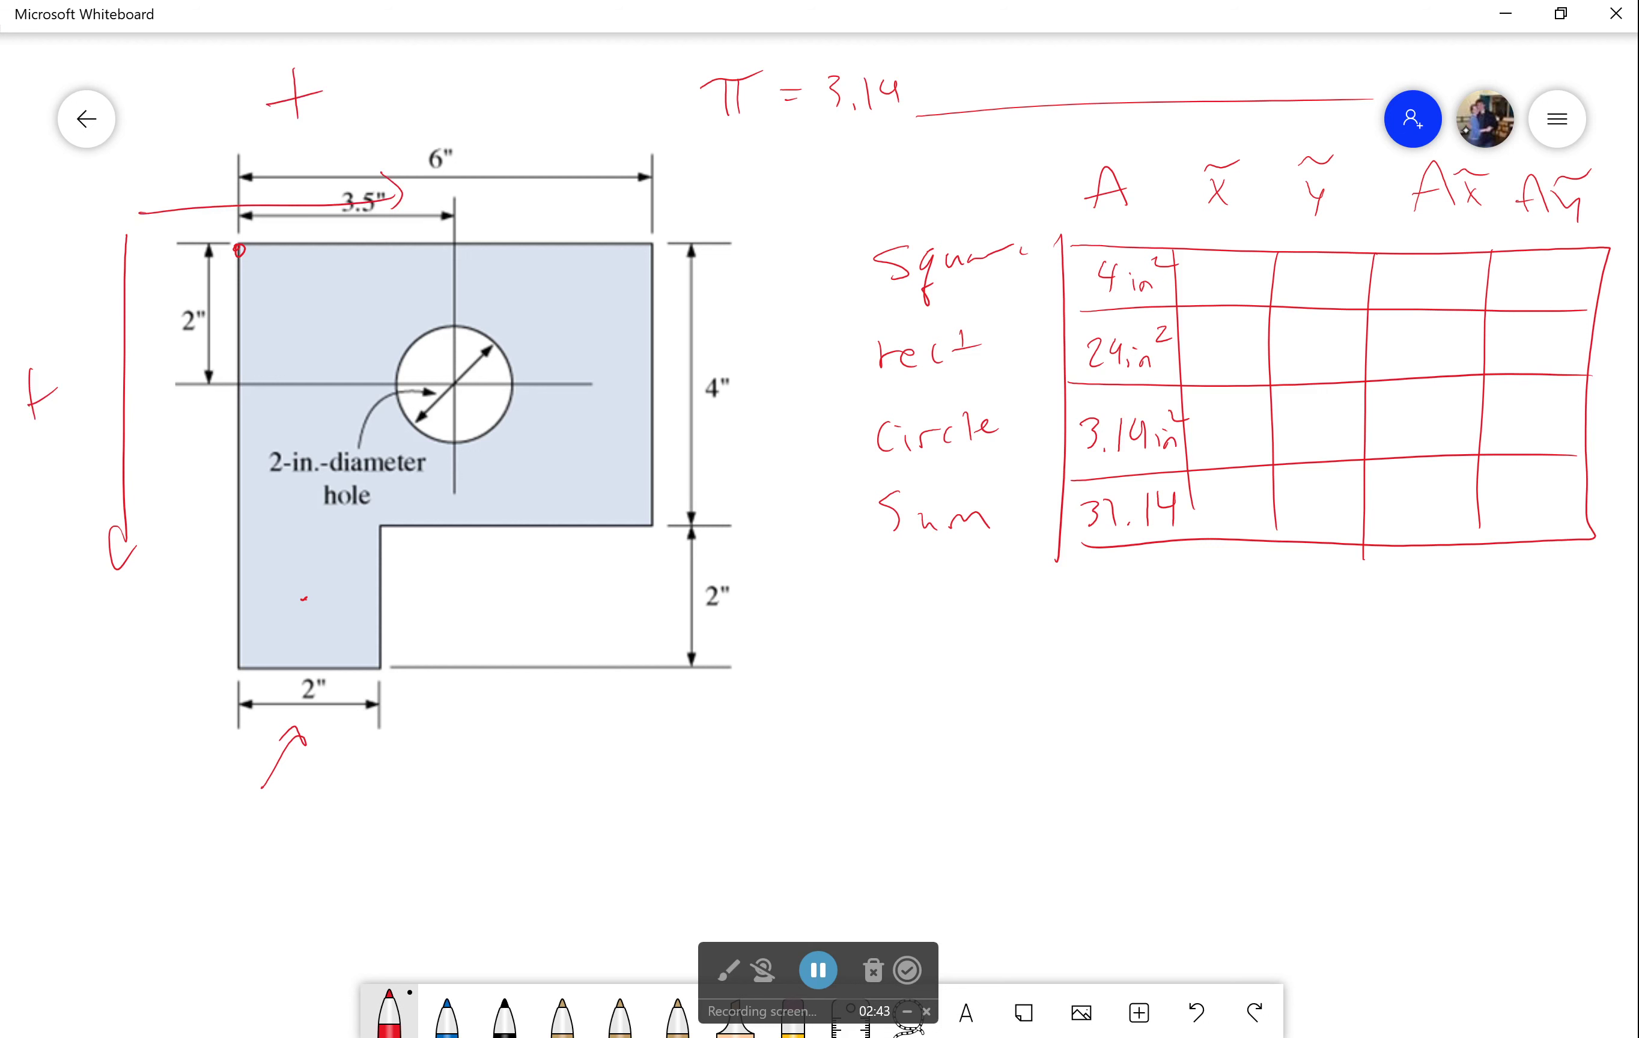
pyautogui.moveTo(100, 607); pyautogui.dragTo(116, 596)
pyautogui.moveTo(116, 599); pyautogui.dragTo(110, 638)
pyautogui.moveTo(463, 180); pyautogui.dragTo(491, 200)
pyautogui.moveTo(487, 176); pyautogui.dragTo(464, 202)
# - Write the square's centroids 1 and 5 and the rectangle's x̃ of 3.5
pyautogui.moveTo(238, 604); pyautogui.dragTo(303, 596)
pyautogui.moveTo(1219, 261); pyautogui.dragTo(1221, 292)
pyautogui.moveTo(700, 251); pyautogui.dragTo(714, 576)
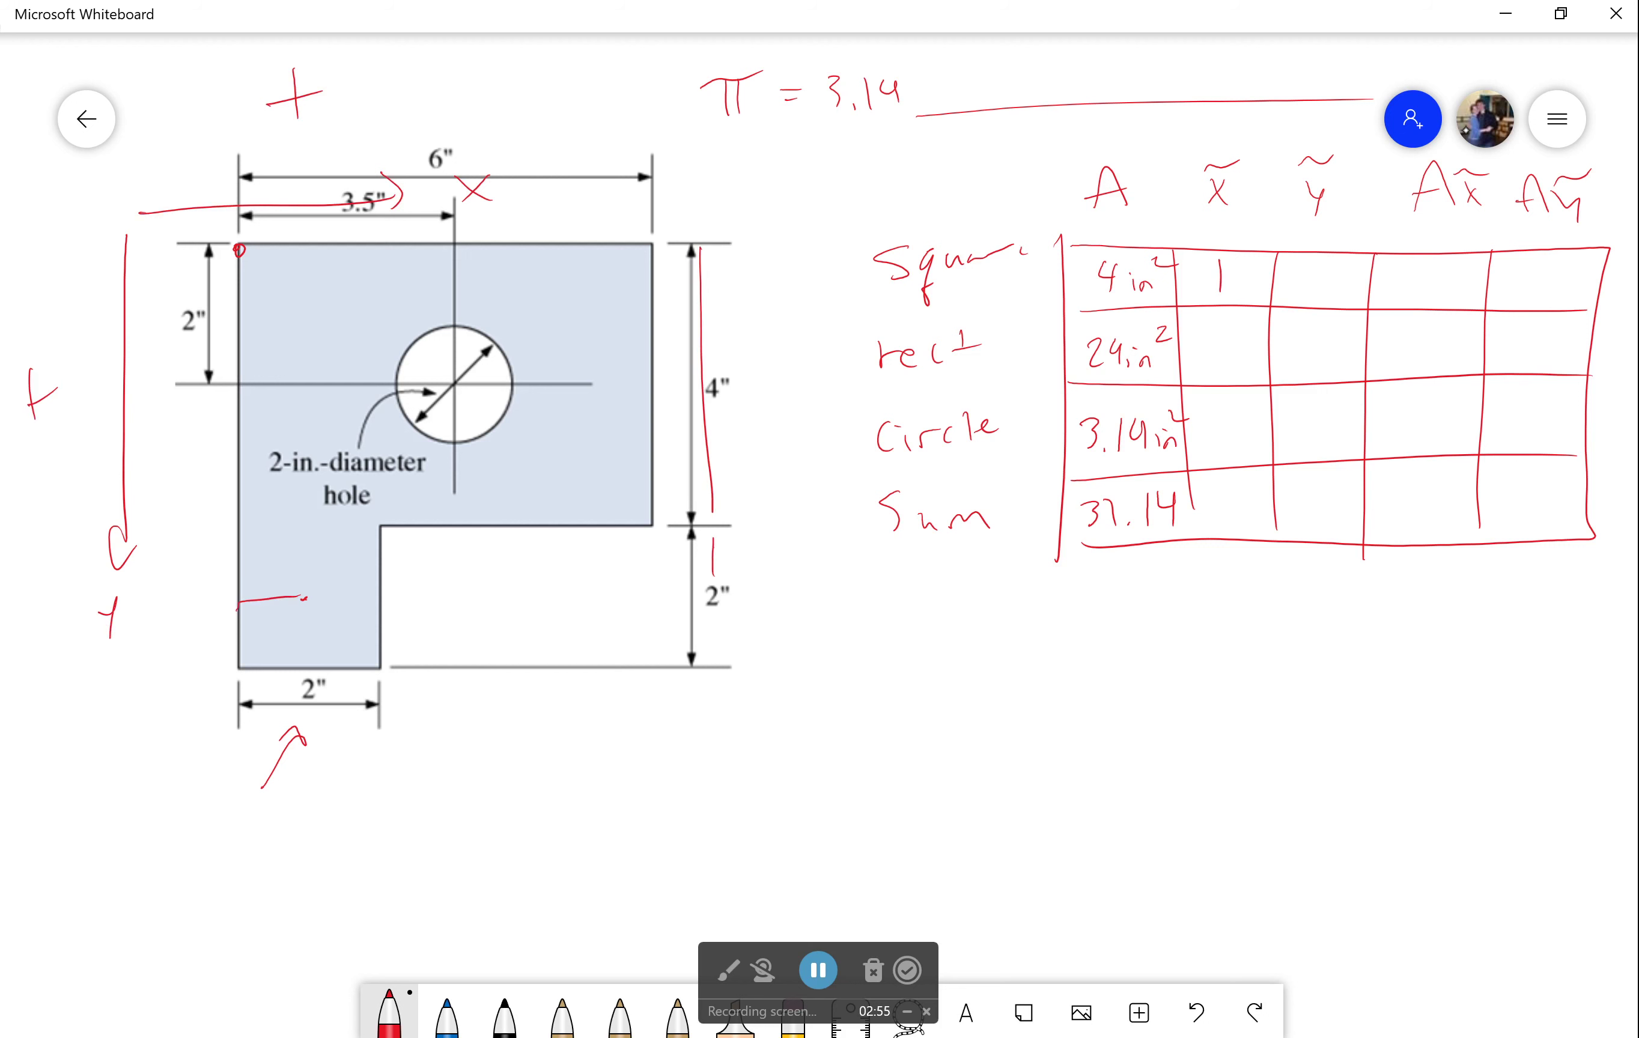
pyautogui.moveTo(1313, 261); pyautogui.dragTo(1312, 288)
pyautogui.moveTo(234, 241); pyautogui.dragTo(235, 376)
pyautogui.moveTo(1199, 332)
pyautogui.mouseDown()
pyautogui.moveTo(1200, 357)
pyautogui.moveTo(1332, 357)
pyautogui.mouseUp()
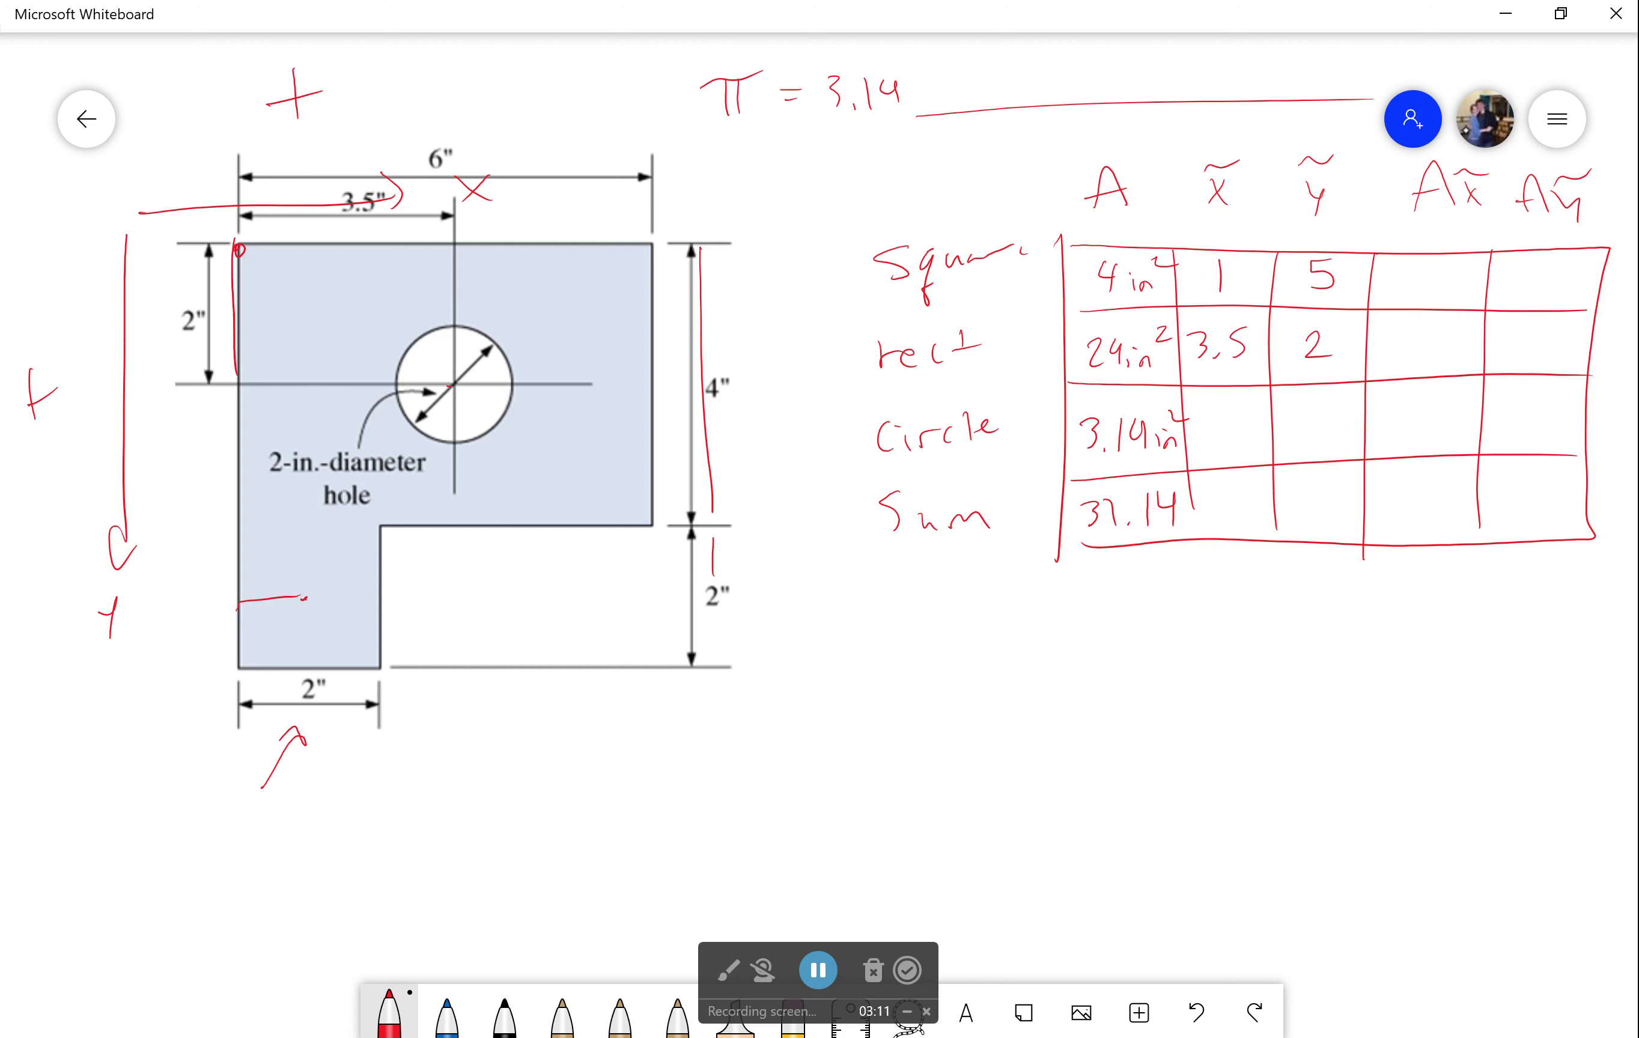
# - Enter 3.5 as the circle's x̃ and erase the 37.14 sum
pyautogui.click(1226, 433)
pyautogui.moveTo(1199, 417)
pyautogui.mouseDown()
pyautogui.moveTo(1200, 437)
pyautogui.moveTo(1338, 424)
pyautogui.mouseUp()
pyautogui.moveTo(423, 679)
pyautogui.mouseDown()
pyautogui.moveTo(466, 450)
pyautogui.moveTo(436, 458)
pyautogui.mouseUp()
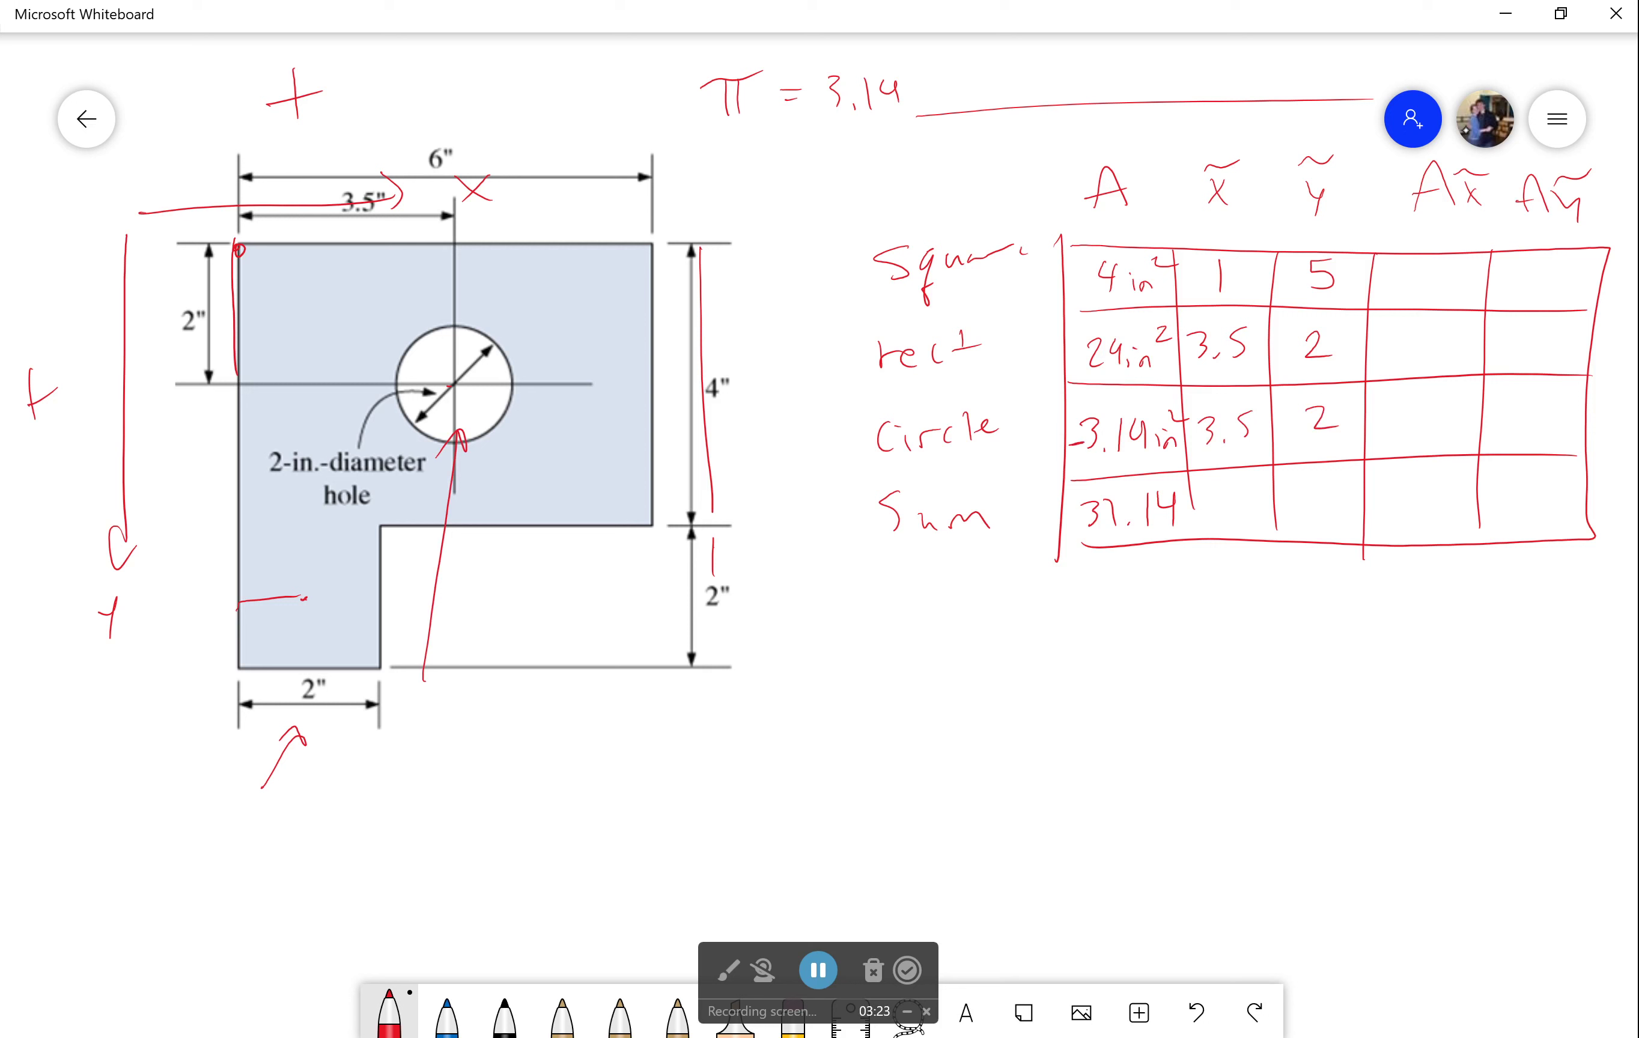
pyautogui.moveTo(1064, 510); pyautogui.dragTo(1191, 491)
# - Compute 28 − 3.14 = 24.86 in Calculator and write 24.86 as the Sum row's area
pyautogui.press('XF86Calculator')
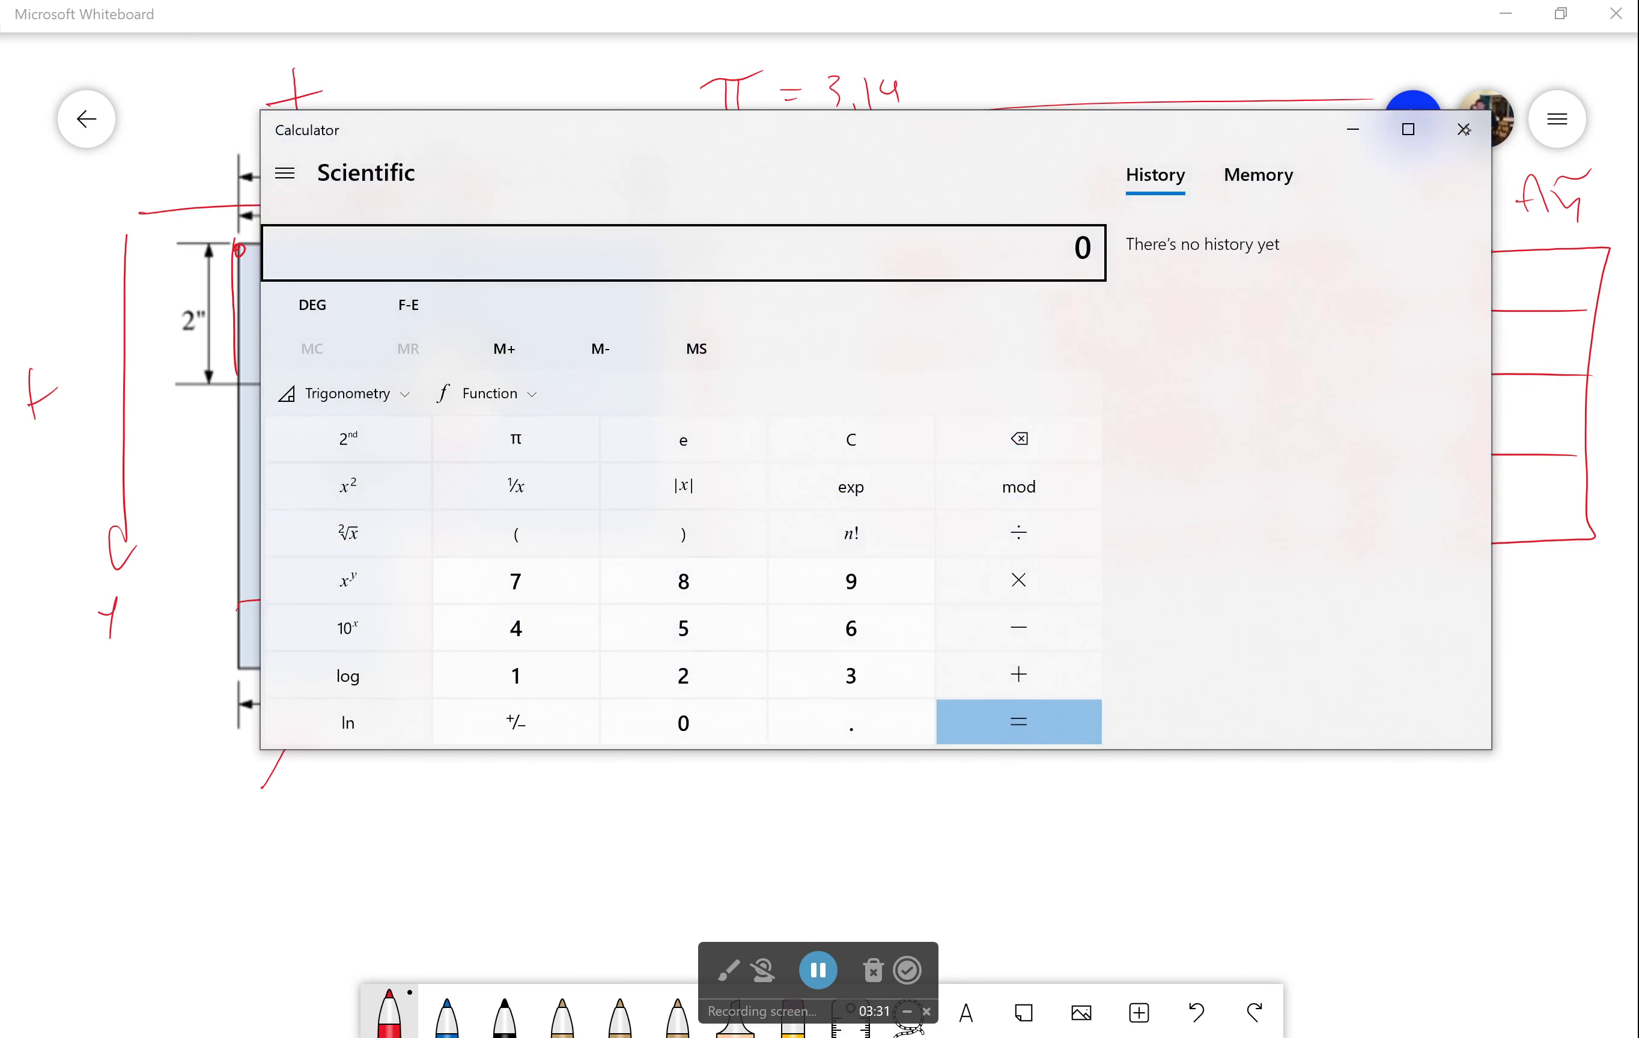
pyautogui.write('28 - 3')
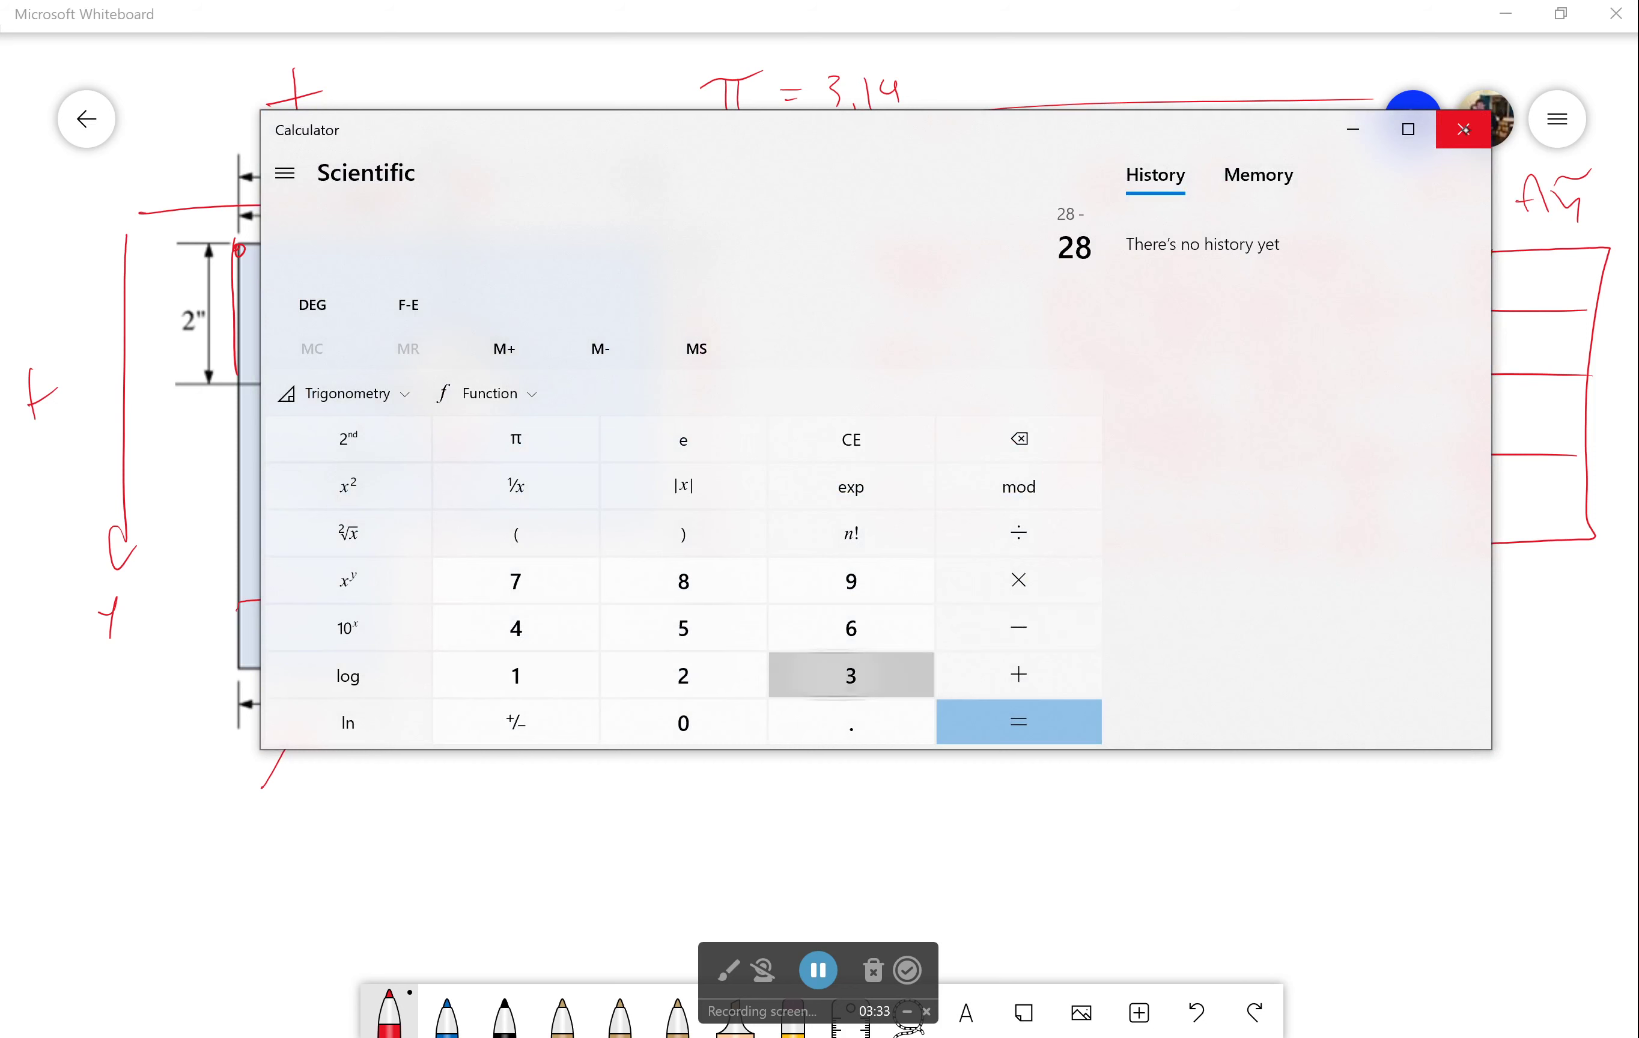
pyautogui.write('.14')
pyautogui.press('Return')
pyautogui.click(1464, 129)
pyautogui.moveTo(1076, 503)
pyautogui.mouseDown()
pyautogui.moveTo(1108, 522)
pyautogui.moveTo(1134, 495)
pyautogui.moveTo(1188, 538)
pyautogui.mouseUp()
pyautogui.click(1118, 520)
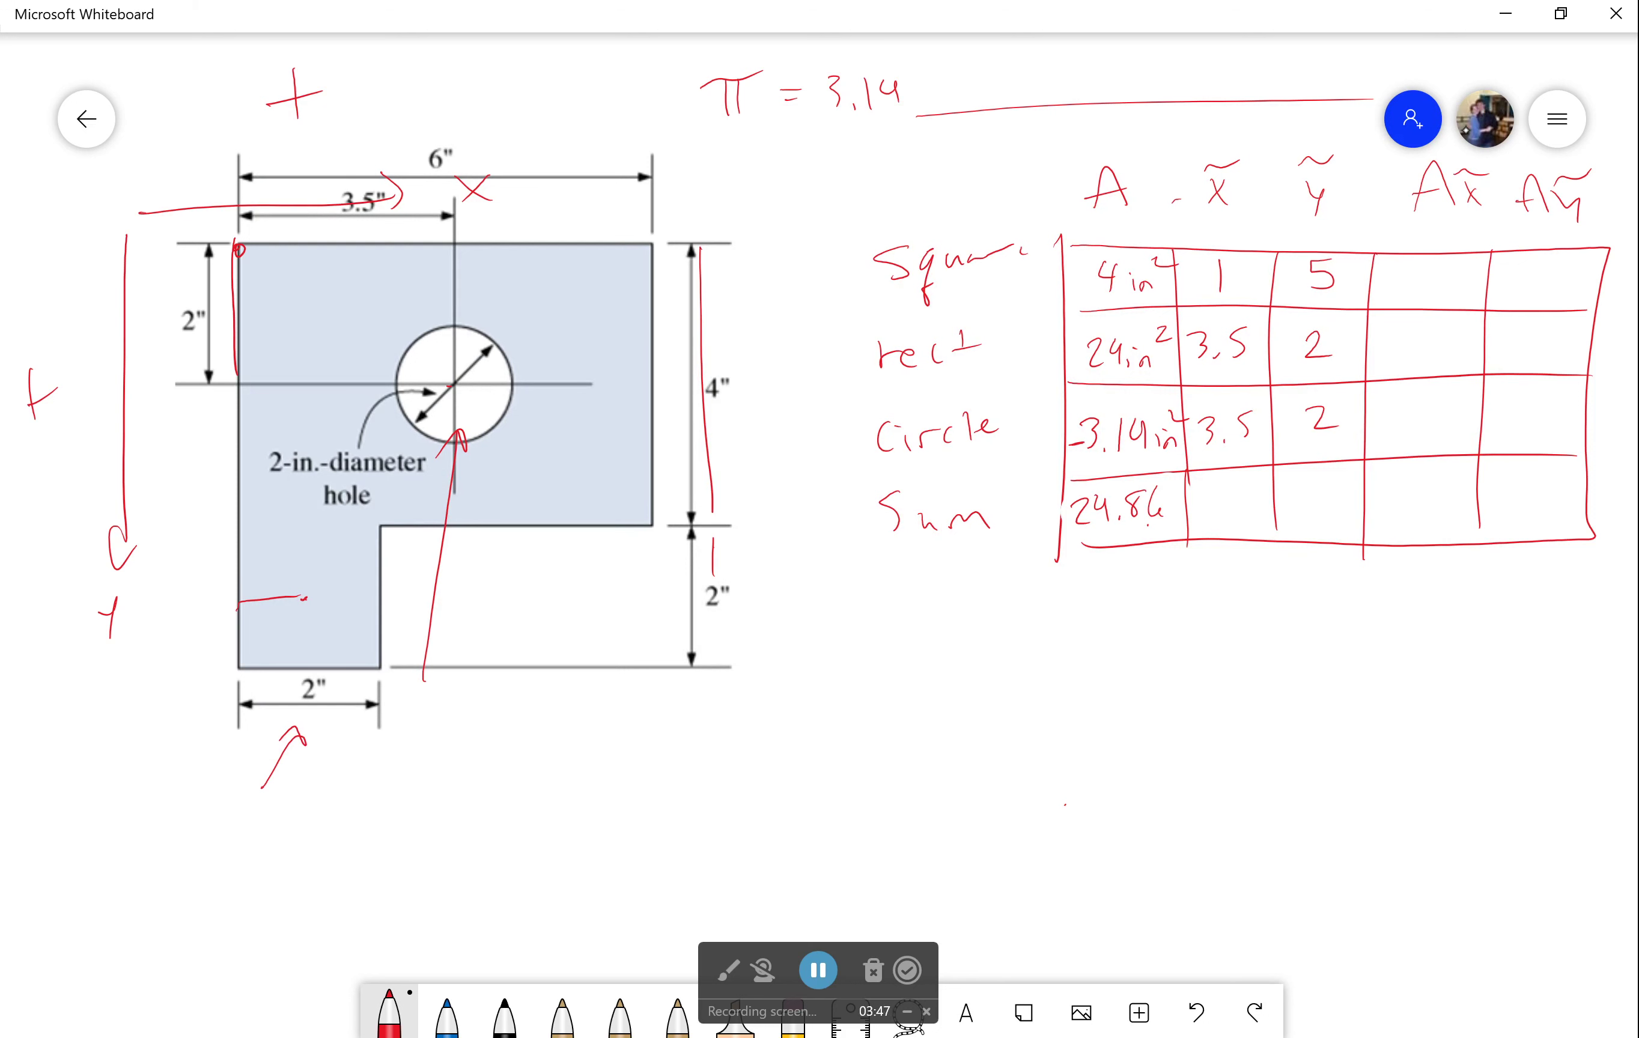
# - Write the square's moments, Ax̃ 4 and Aỹ 20, undoing a stray 5
pyautogui.moveTo(1404, 264); pyautogui.dragTo(1410, 294)
pyautogui.moveTo(1551, 260); pyautogui.dragTo(1534, 282)
pyautogui.hotkey('ctrl', 'z')
pyautogui.moveTo(1518, 269); pyautogui.dragTo(1539, 288)
pyautogui.moveTo(1556, 272); pyautogui.dragTo(1580, 273)
# - Write 84 as the rectangle's Ax̃ and begin the circle's Aỹ of 6.28
pyautogui.moveTo(1409, 327); pyautogui.dragTo(1443, 336)
pyautogui.moveTo(1437, 328)
pyautogui.mouseDown()
pyautogui.moveTo(1440, 356)
pyautogui.moveTo(1527, 357)
pyautogui.moveTo(1560, 328)
pyautogui.mouseUp()
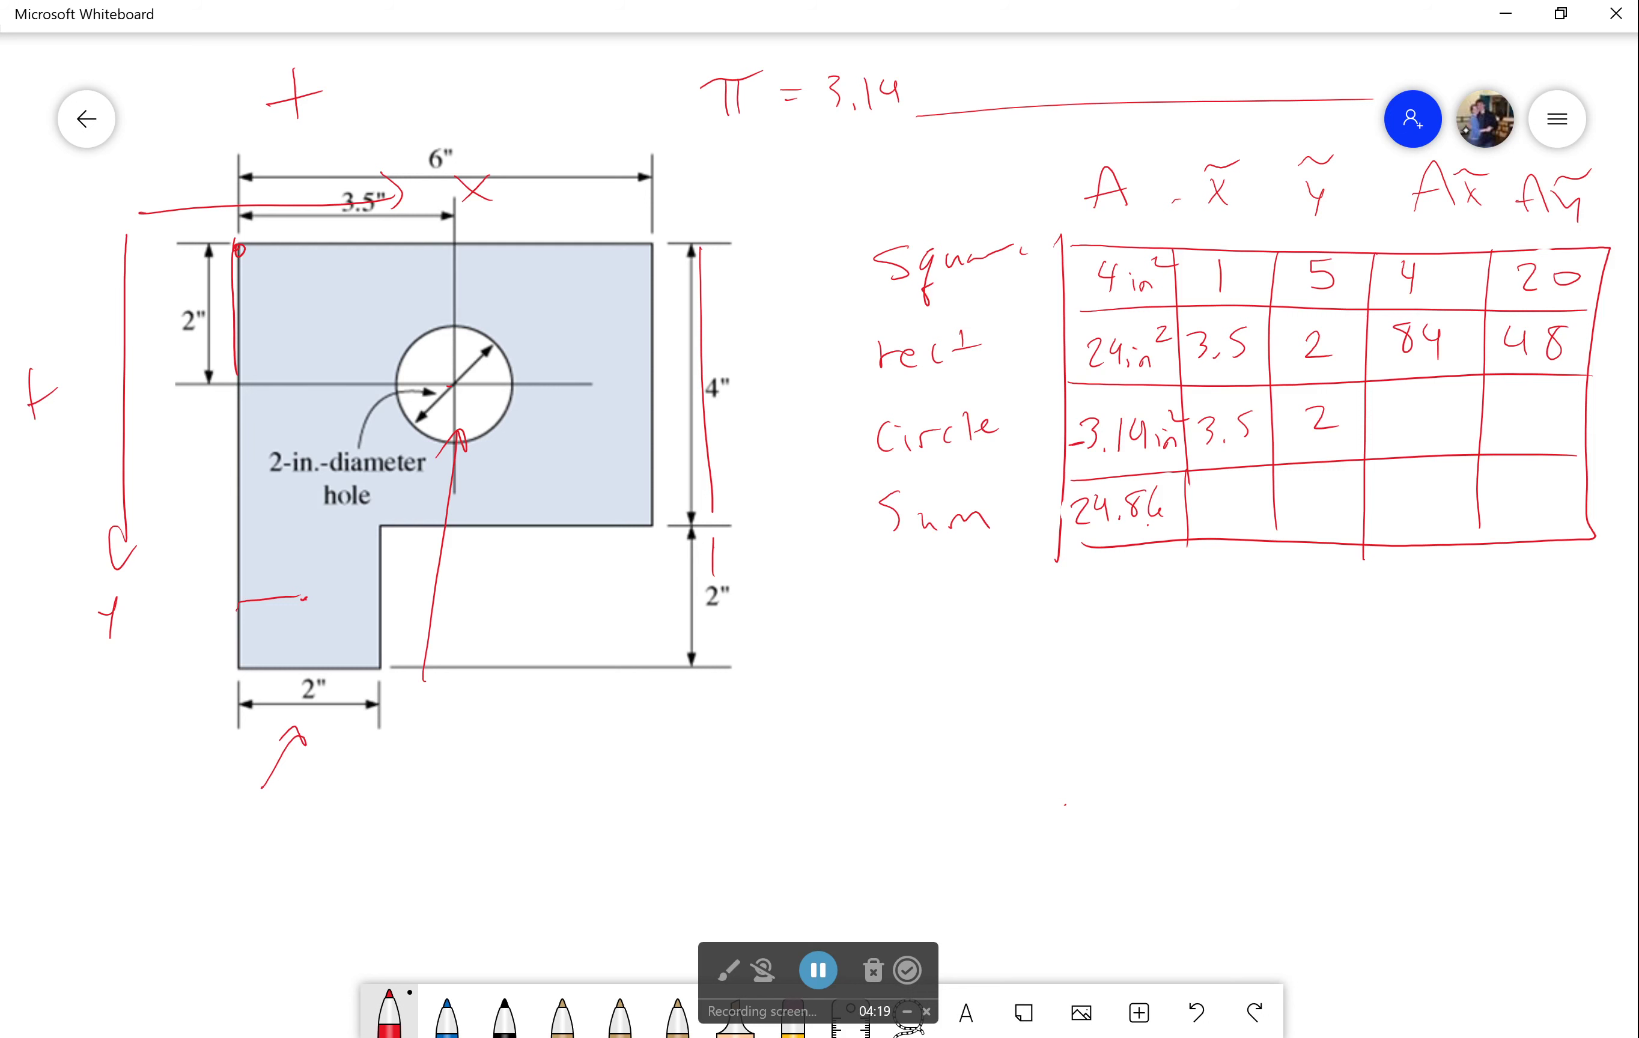
pyautogui.moveTo(1504, 399)
pyautogui.mouseDown()
pyautogui.moveTo(1498, 418)
pyautogui.moveTo(1553, 429)
pyautogui.moveTo(1577, 407)
pyautogui.mouseUp()
# - Compute 3.14 × 3.5 in Calculator and write −10.99 in the circle's Ax̃ cell
pyautogui.press('XF86Calculator')
pyautogui.write('3.14*3.5')
pyautogui.press('Return')
pyautogui.click(1464, 129)
pyautogui.moveTo(1388, 410); pyautogui.dragTo(1388, 446)
pyautogui.moveTo(1406, 410)
pyautogui.mouseDown()
pyautogui.moveTo(1395, 431)
pyautogui.moveTo(1406, 410)
pyautogui.moveTo(1419, 427)
pyautogui.mouseUp()
pyautogui.moveTo(1441, 409)
pyautogui.mouseDown()
pyautogui.moveTo(1440, 427)
pyautogui.moveTo(1466, 425)
pyautogui.mouseUp()
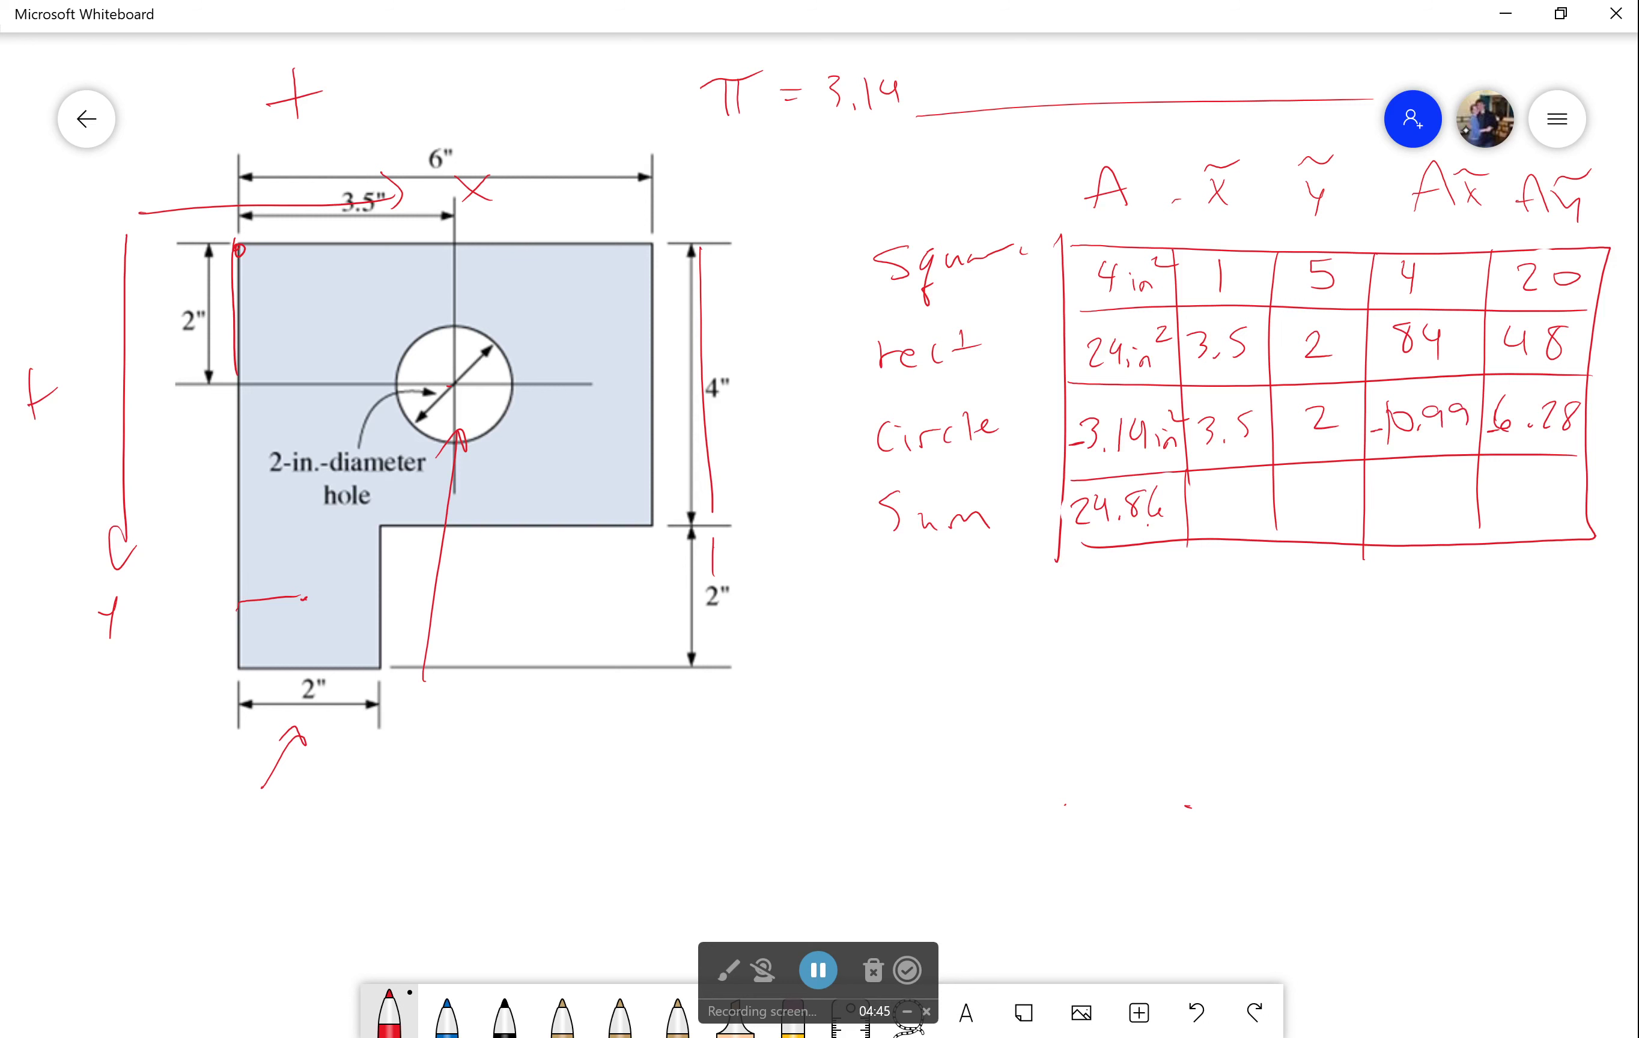
# - Write 77 under Ax̃ and 61.72 under Aỹ in the Sum row
pyautogui.moveTo(1387, 482)
pyautogui.mouseDown()
pyautogui.moveTo(1416, 485)
pyautogui.moveTo(1411, 515)
pyautogui.mouseUp()
pyautogui.moveTo(1430, 482)
pyautogui.mouseDown()
pyautogui.moveTo(1450, 480)
pyautogui.moveTo(1448, 516)
pyautogui.mouseUp()
pyautogui.moveTo(1501, 474)
pyautogui.mouseDown()
pyautogui.moveTo(1491, 497)
pyautogui.moveTo(1519, 510)
pyautogui.moveTo(1570, 504)
pyautogui.mouseUp()
pyautogui.click(1531, 509)
# - Write the formula x̄ = ΣAx̃ / ΣA below the table
pyautogui.moveTo(968, 658)
pyautogui.mouseDown()
pyautogui.moveTo(989, 697)
pyautogui.moveTo(965, 696)
pyautogui.moveTo(987, 638)
pyautogui.mouseUp()
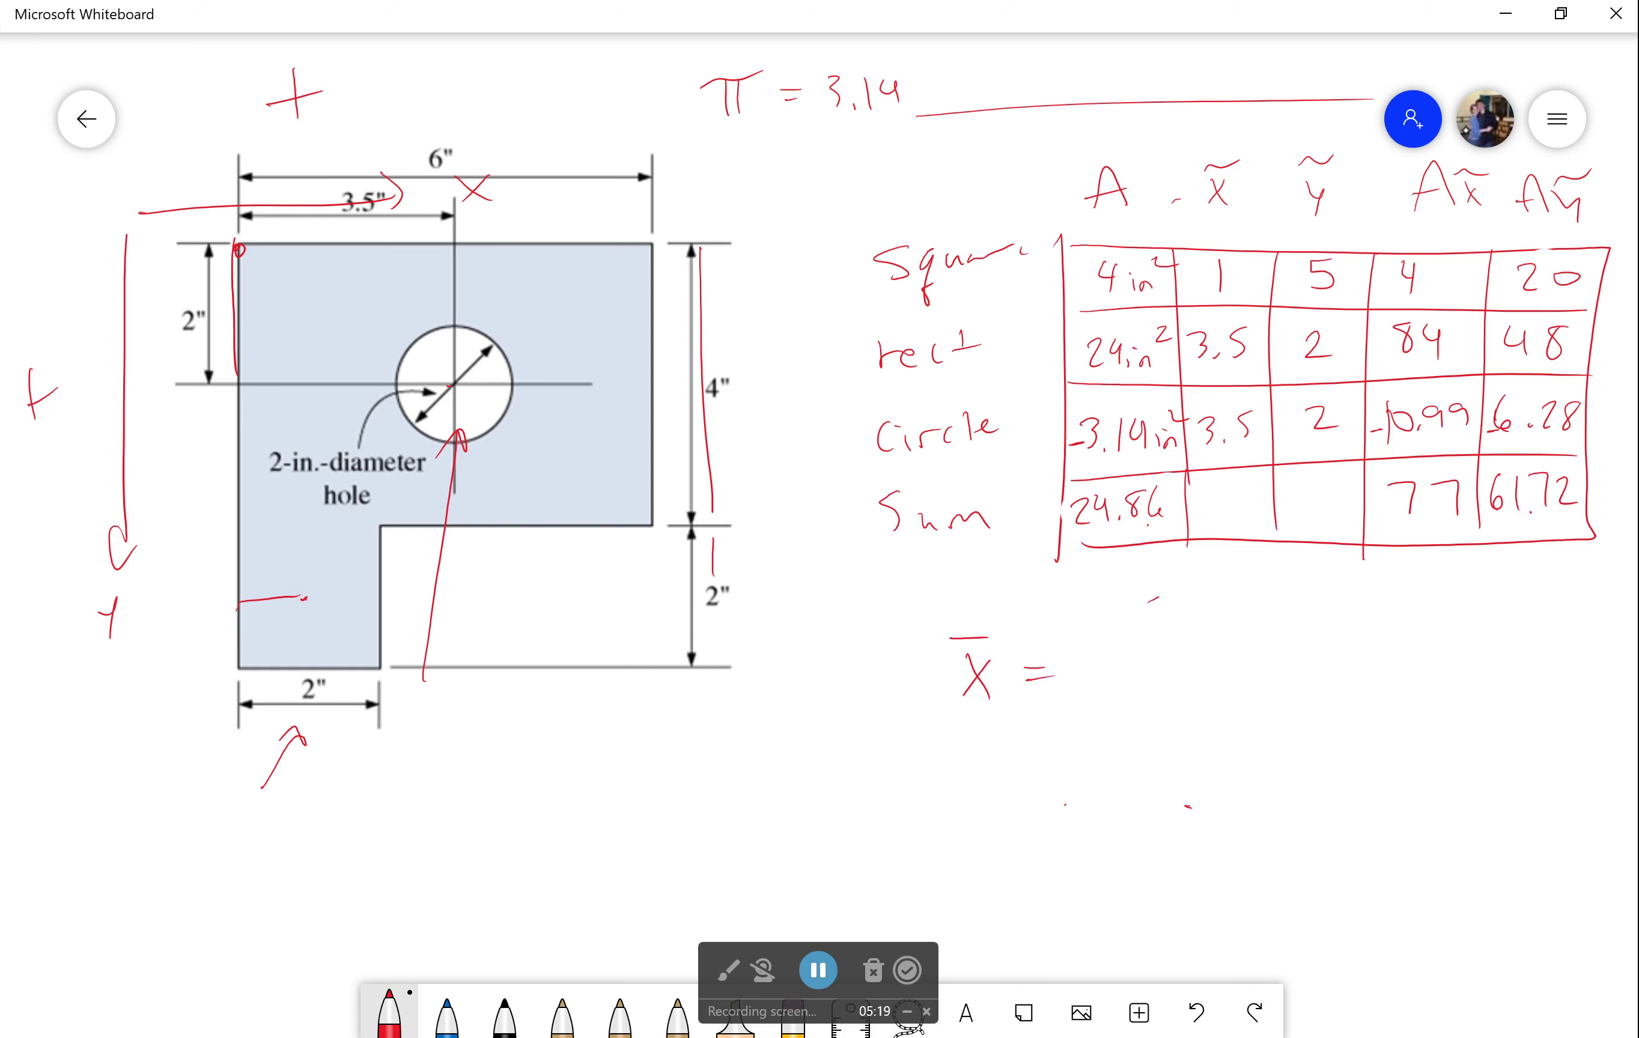
pyautogui.moveTo(1149, 601)
pyautogui.mouseDown()
pyautogui.moveTo(1142, 638)
pyautogui.moveTo(1245, 634)
pyautogui.mouseUp()
pyautogui.moveTo(1243, 614)
pyautogui.mouseDown()
pyautogui.moveTo(1222, 632)
pyautogui.moveTo(1247, 597)
pyautogui.moveTo(1187, 621)
pyautogui.moveTo(1194, 669)
pyautogui.moveTo(1200, 630)
pyautogui.mouseUp()
pyautogui.moveTo(1098, 682); pyautogui.dragTo(1281, 665)
pyautogui.moveTo(1169, 707)
pyautogui.mouseDown()
pyautogui.moveTo(1184, 737)
pyautogui.moveTo(1230, 737)
pyautogui.moveTo(1226, 719)
pyautogui.mouseUp()
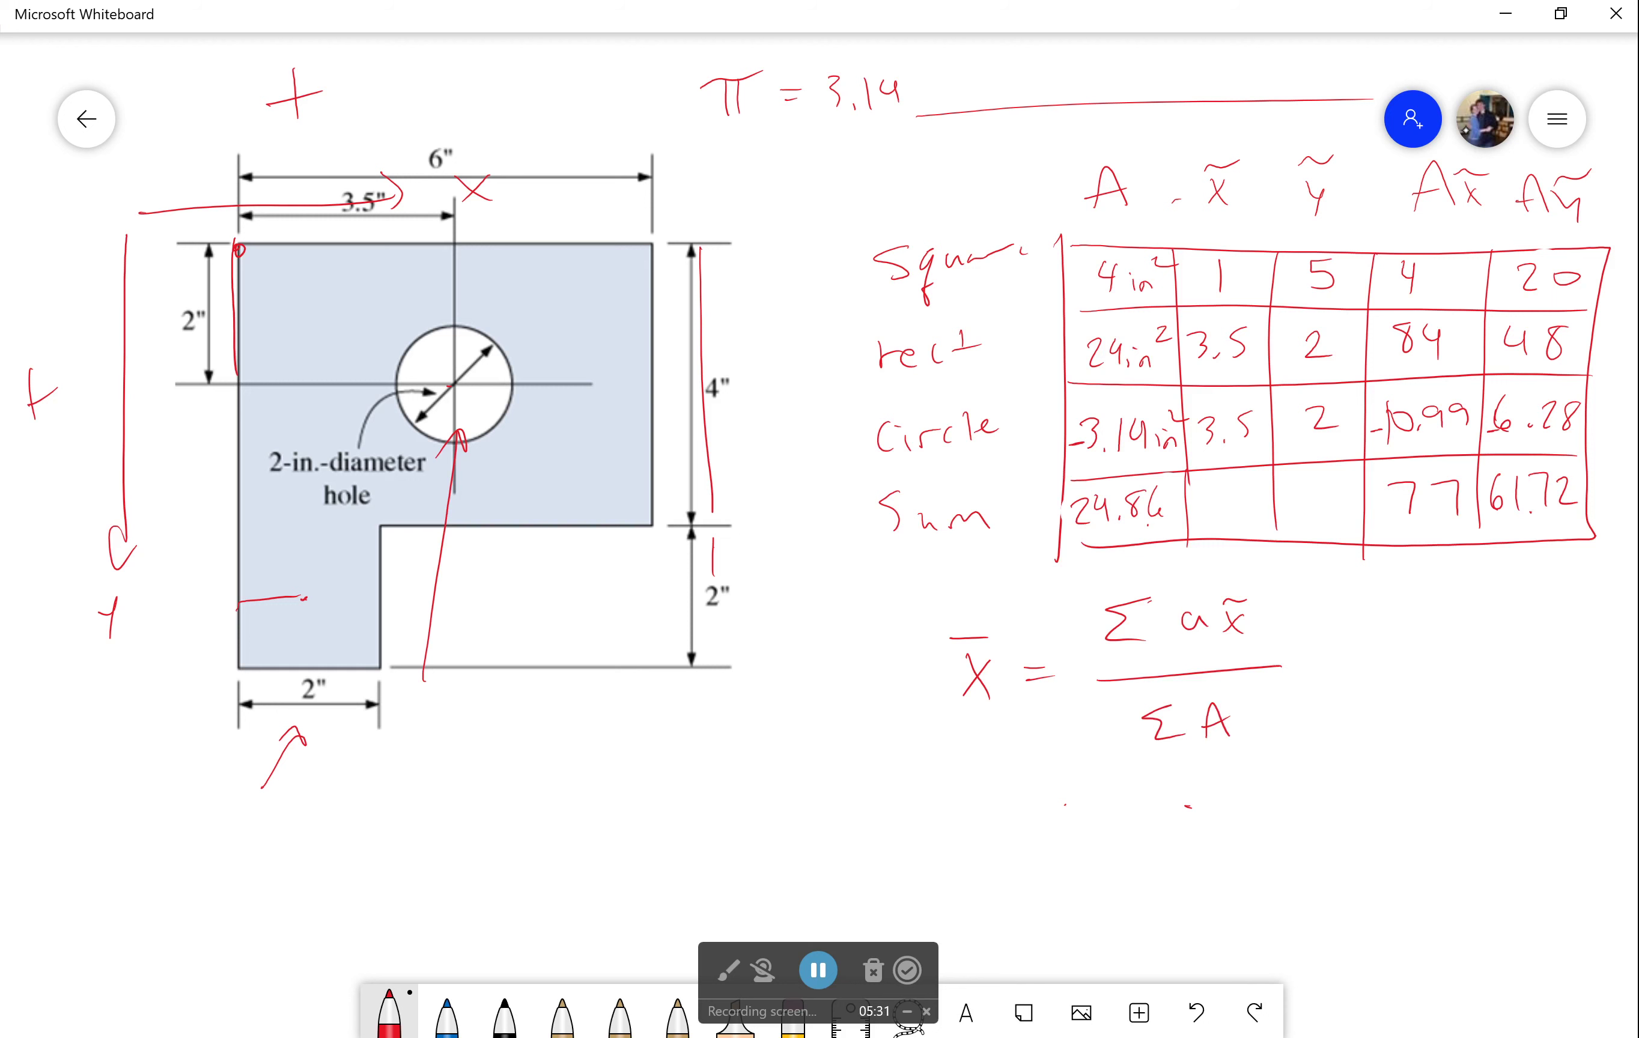
# - Underline the 24.86 and 77 totals and draw arrows linking them to x̄'s terms
pyautogui.moveTo(1072, 548)
pyautogui.mouseDown()
pyautogui.moveTo(1174, 530)
pyautogui.moveTo(1088, 540)
pyautogui.mouseUp()
pyautogui.moveTo(1379, 544); pyautogui.dragTo(1459, 537)
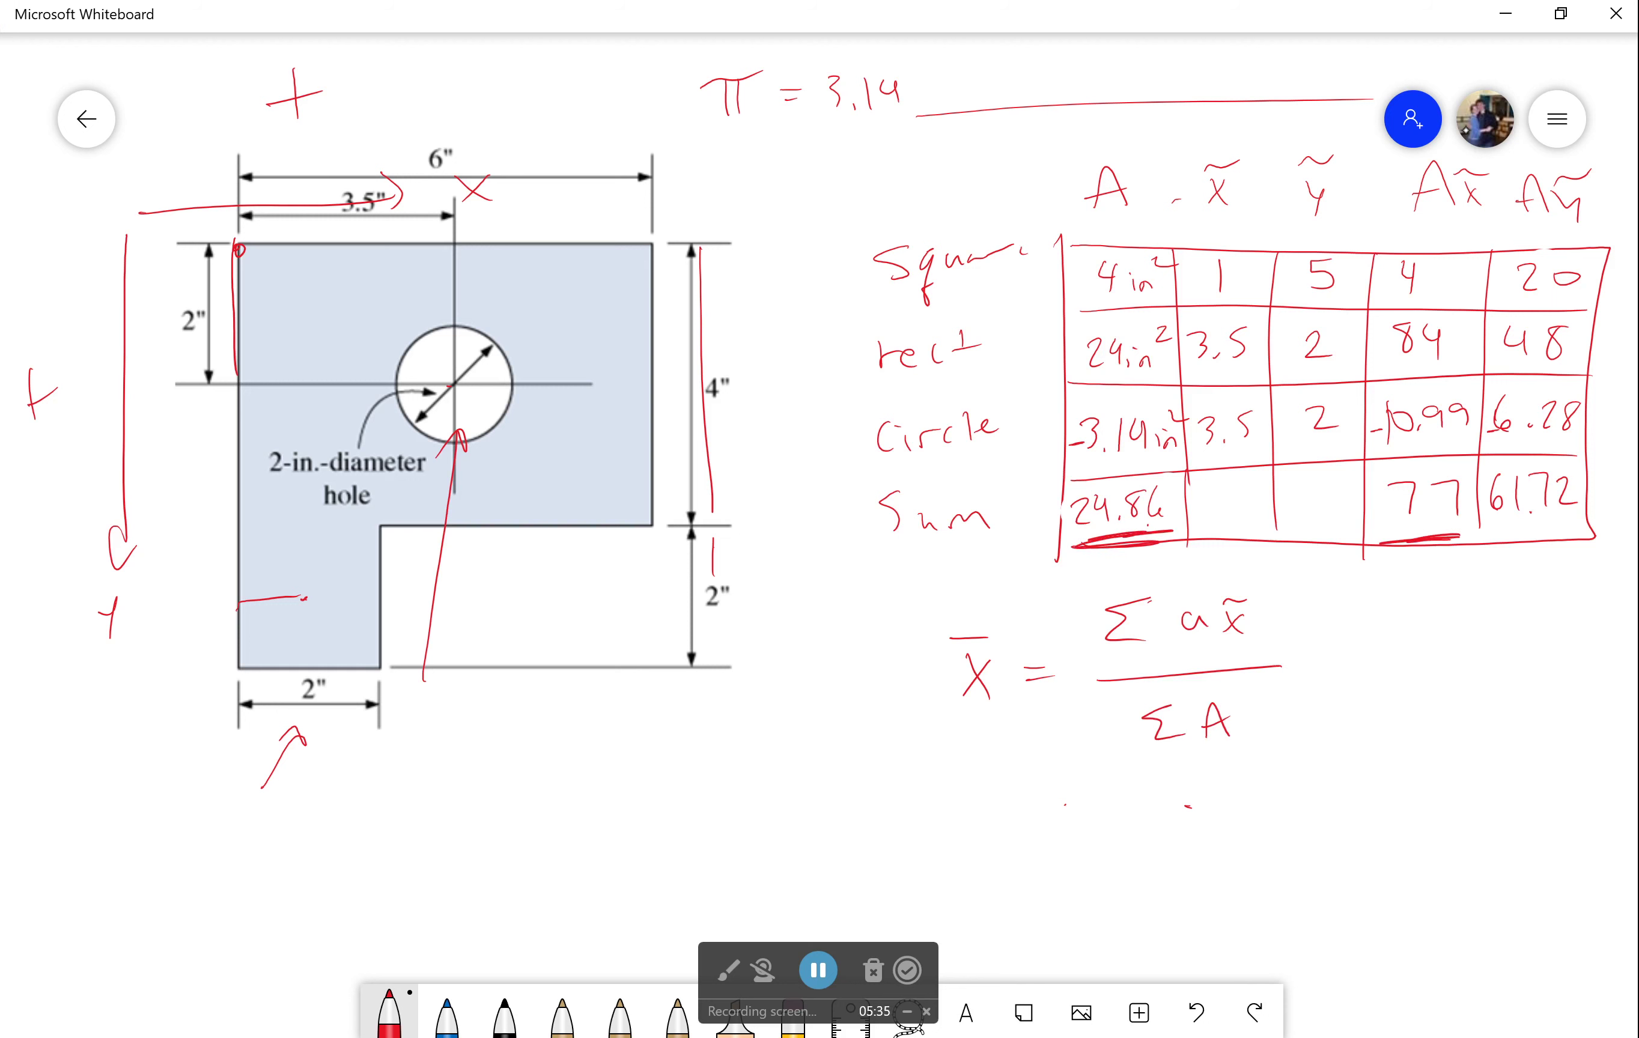
pyautogui.moveTo(1263, 589)
pyautogui.mouseDown()
pyautogui.moveTo(1215, 578)
pyautogui.moveTo(1276, 601)
pyautogui.moveTo(1412, 564)
pyautogui.moveTo(1414, 582)
pyautogui.mouseUp()
pyautogui.moveTo(1382, 567); pyautogui.dragTo(1413, 559)
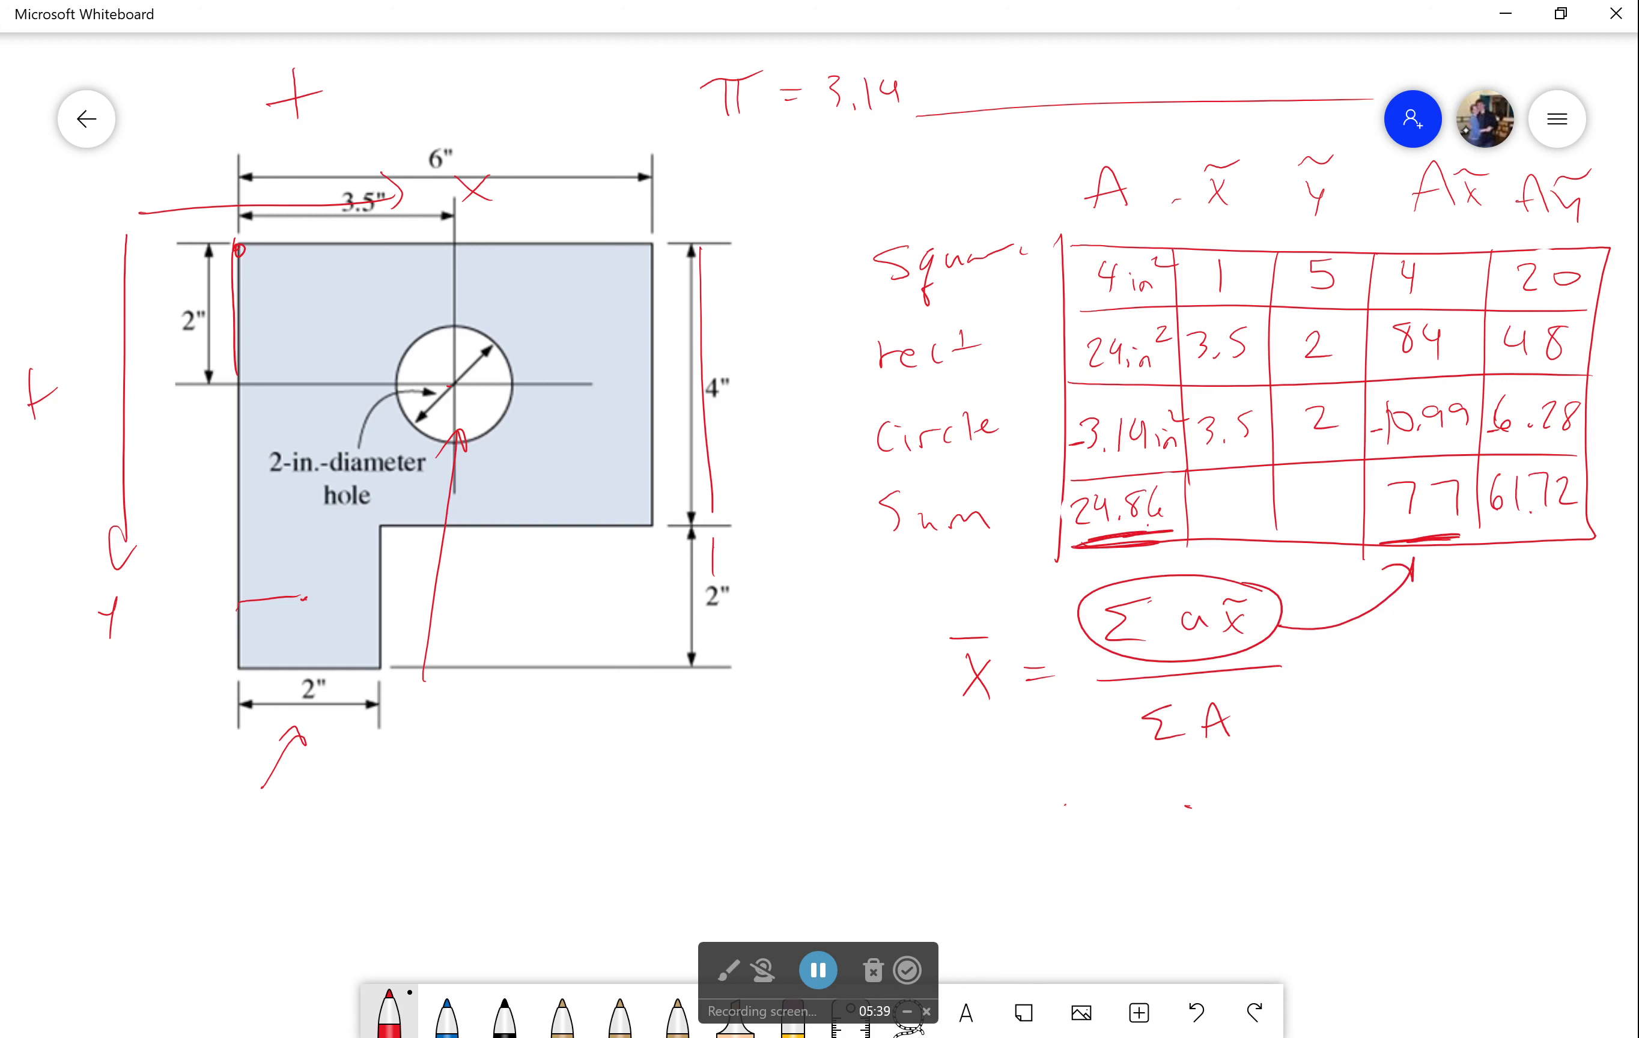
pyautogui.moveTo(1229, 686)
pyautogui.mouseDown()
pyautogui.moveTo(1119, 725)
pyautogui.moveTo(1205, 695)
pyautogui.mouseUp()
pyautogui.moveTo(1119, 734)
pyautogui.mouseDown()
pyautogui.moveTo(1044, 581)
pyautogui.moveTo(1055, 554)
pyautogui.mouseUp()
pyautogui.moveTo(1035, 558); pyautogui.dragTo(1058, 575)
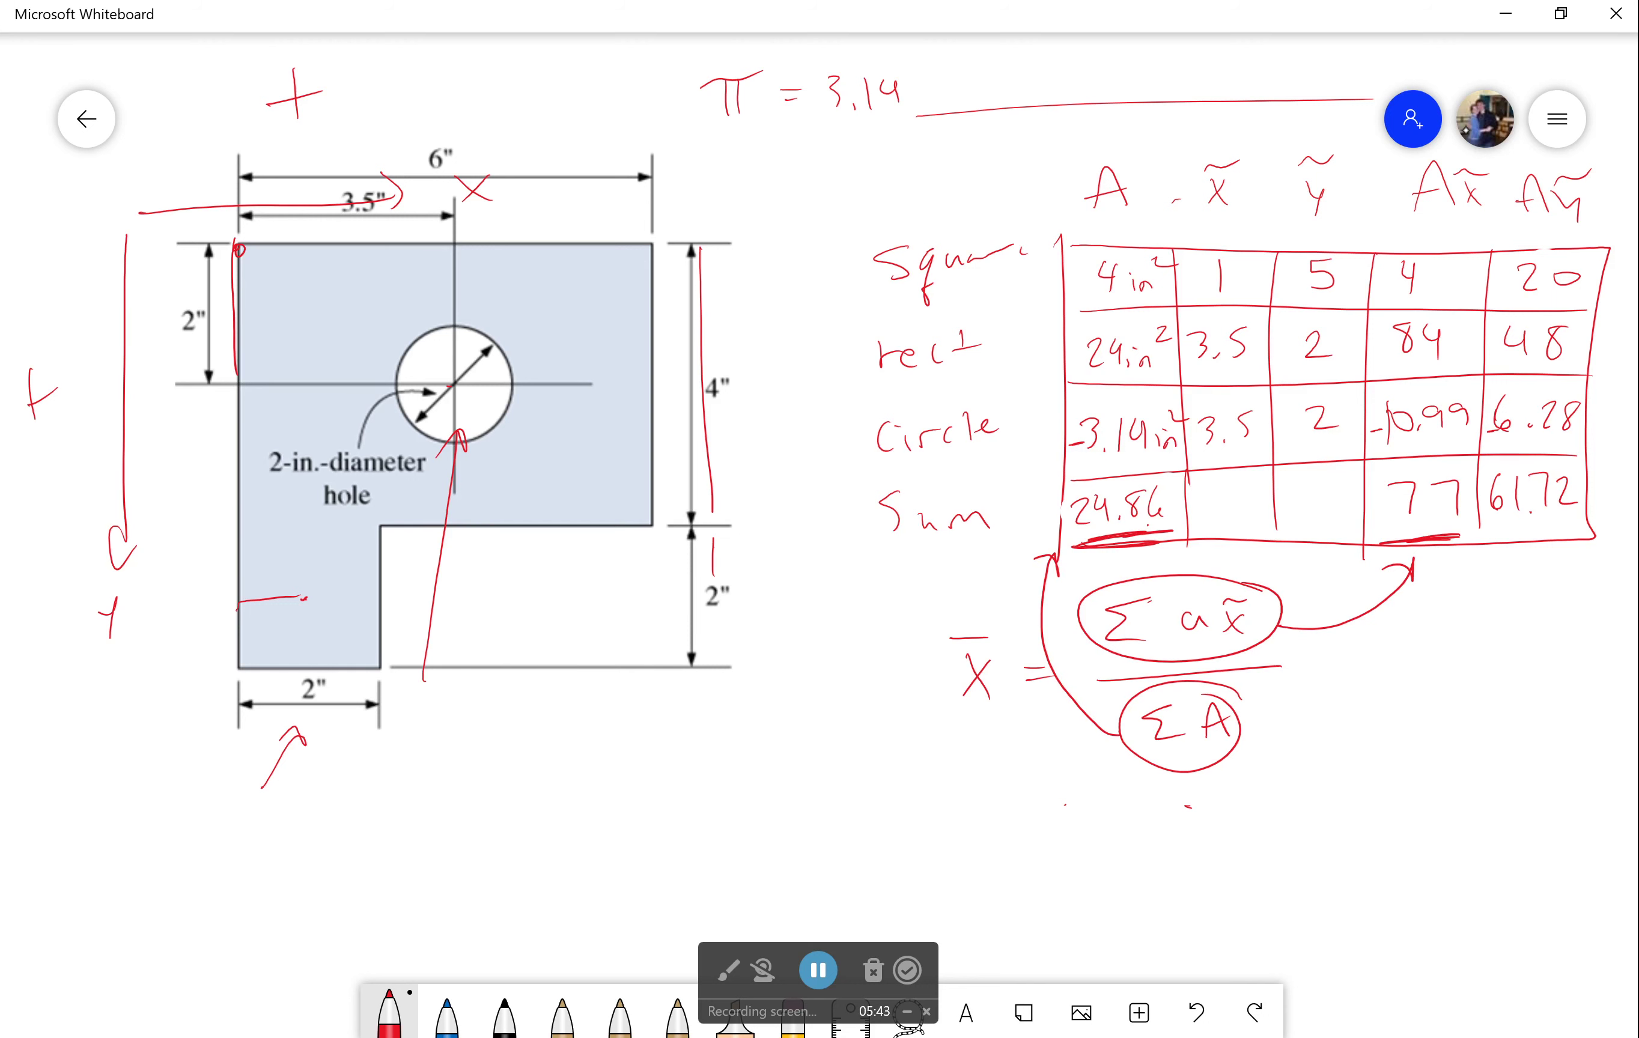
# - Write the second formula ȳ = ΣAỹ / ΣA beside it
pyautogui.moveTo(1380, 662); pyautogui.dragTo(1398, 689)
pyautogui.moveTo(1408, 669); pyautogui.dragTo(1394, 721)
pyautogui.moveTo(1362, 648); pyautogui.dragTo(1417, 638)
pyautogui.moveTo(1517, 582)
pyautogui.mouseDown()
pyautogui.moveTo(1482, 586)
pyautogui.moveTo(1517, 626)
pyautogui.moveTo(1557, 621)
pyautogui.mouseUp()
pyautogui.moveTo(1568, 601)
pyautogui.mouseDown()
pyautogui.moveTo(1580, 632)
pyautogui.moveTo(1595, 583)
pyautogui.mouseUp()
pyautogui.moveTo(1500, 652)
pyautogui.mouseDown()
pyautogui.moveTo(1602, 644)
pyautogui.moveTo(1509, 678)
pyautogui.moveTo(1531, 705)
pyautogui.moveTo(1576, 701)
pyautogui.mouseUp()
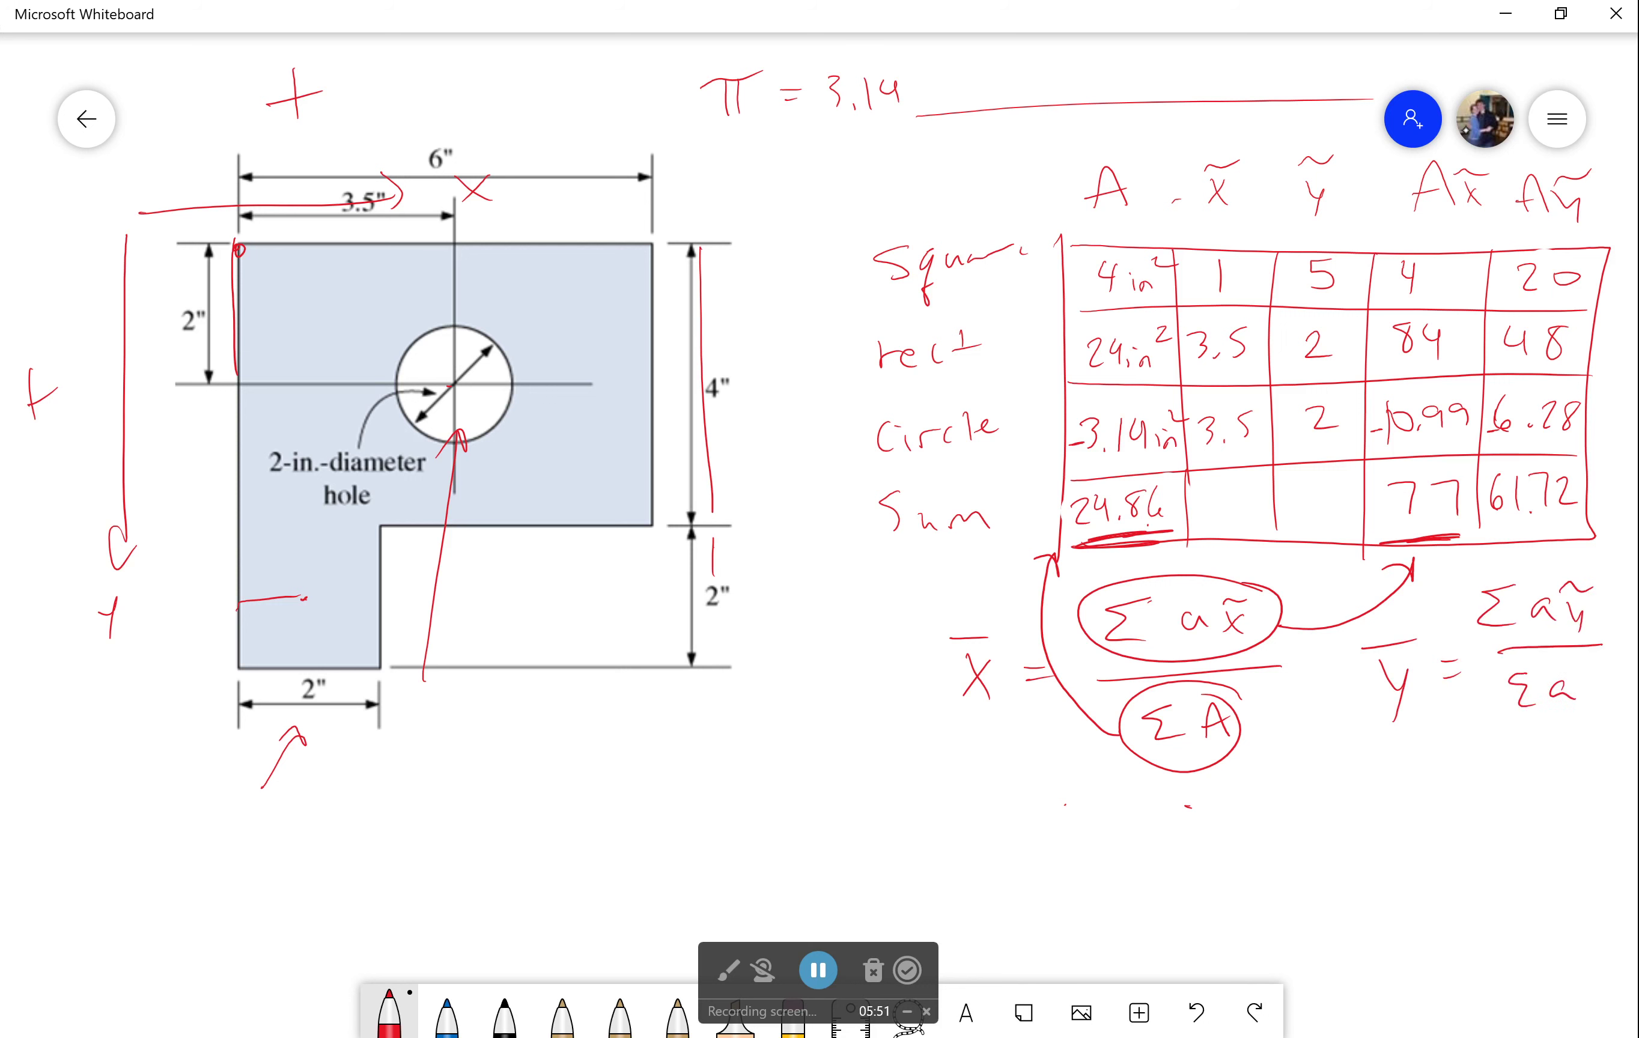
# - Erase the A in ΣA and write = 77/24.86 under the x̄ formula
pyautogui.moveTo(1187, 738)
pyautogui.mouseDown()
pyautogui.moveTo(1212, 708)
pyautogui.moveTo(1229, 735)
pyautogui.moveTo(1198, 729)
pyautogui.moveTo(1219, 727)
pyautogui.mouseUp()
pyautogui.moveTo(1024, 812); pyautogui.dragTo(1180, 840)
pyautogui.moveTo(1086, 863); pyautogui.dragTo(1223, 852)
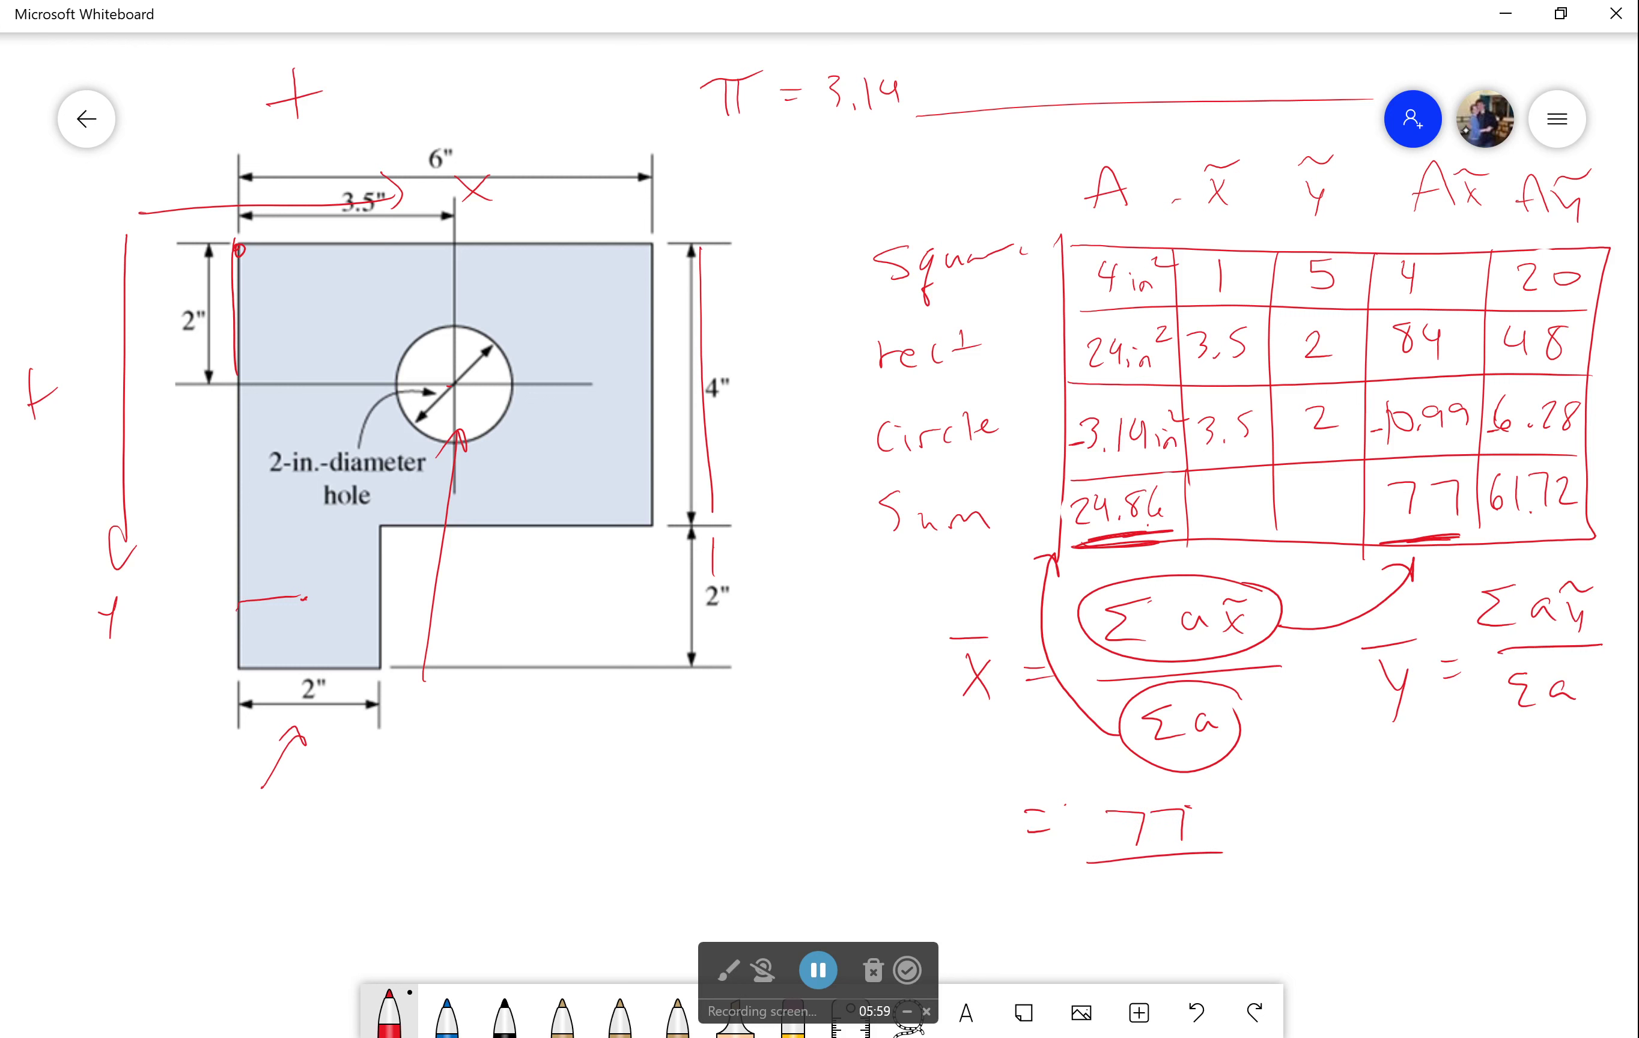
pyautogui.moveTo(1104, 886)
pyautogui.mouseDown()
pyautogui.moveTo(1124, 914)
pyautogui.moveTo(1149, 897)
pyautogui.moveTo(1147, 912)
pyautogui.mouseUp()
pyautogui.click(1164, 905)
pyautogui.moveTo(1183, 873)
pyautogui.mouseDown()
pyautogui.moveTo(1175, 894)
pyautogui.moveTo(1188, 880)
pyautogui.mouseUp()
pyautogui.moveTo(1200, 871); pyautogui.dragTo(1207, 887)
# - Write = 61.72/24.86 under the ȳ formula
pyautogui.moveTo(1462, 780)
pyautogui.mouseDown()
pyautogui.moveTo(1449, 805)
pyautogui.moveTo(1486, 814)
pyautogui.mouseUp()
pyautogui.click(1497, 812)
pyautogui.moveTo(1510, 789)
pyautogui.mouseDown()
pyautogui.moveTo(1535, 812)
pyautogui.moveTo(1576, 809)
pyautogui.mouseUp()
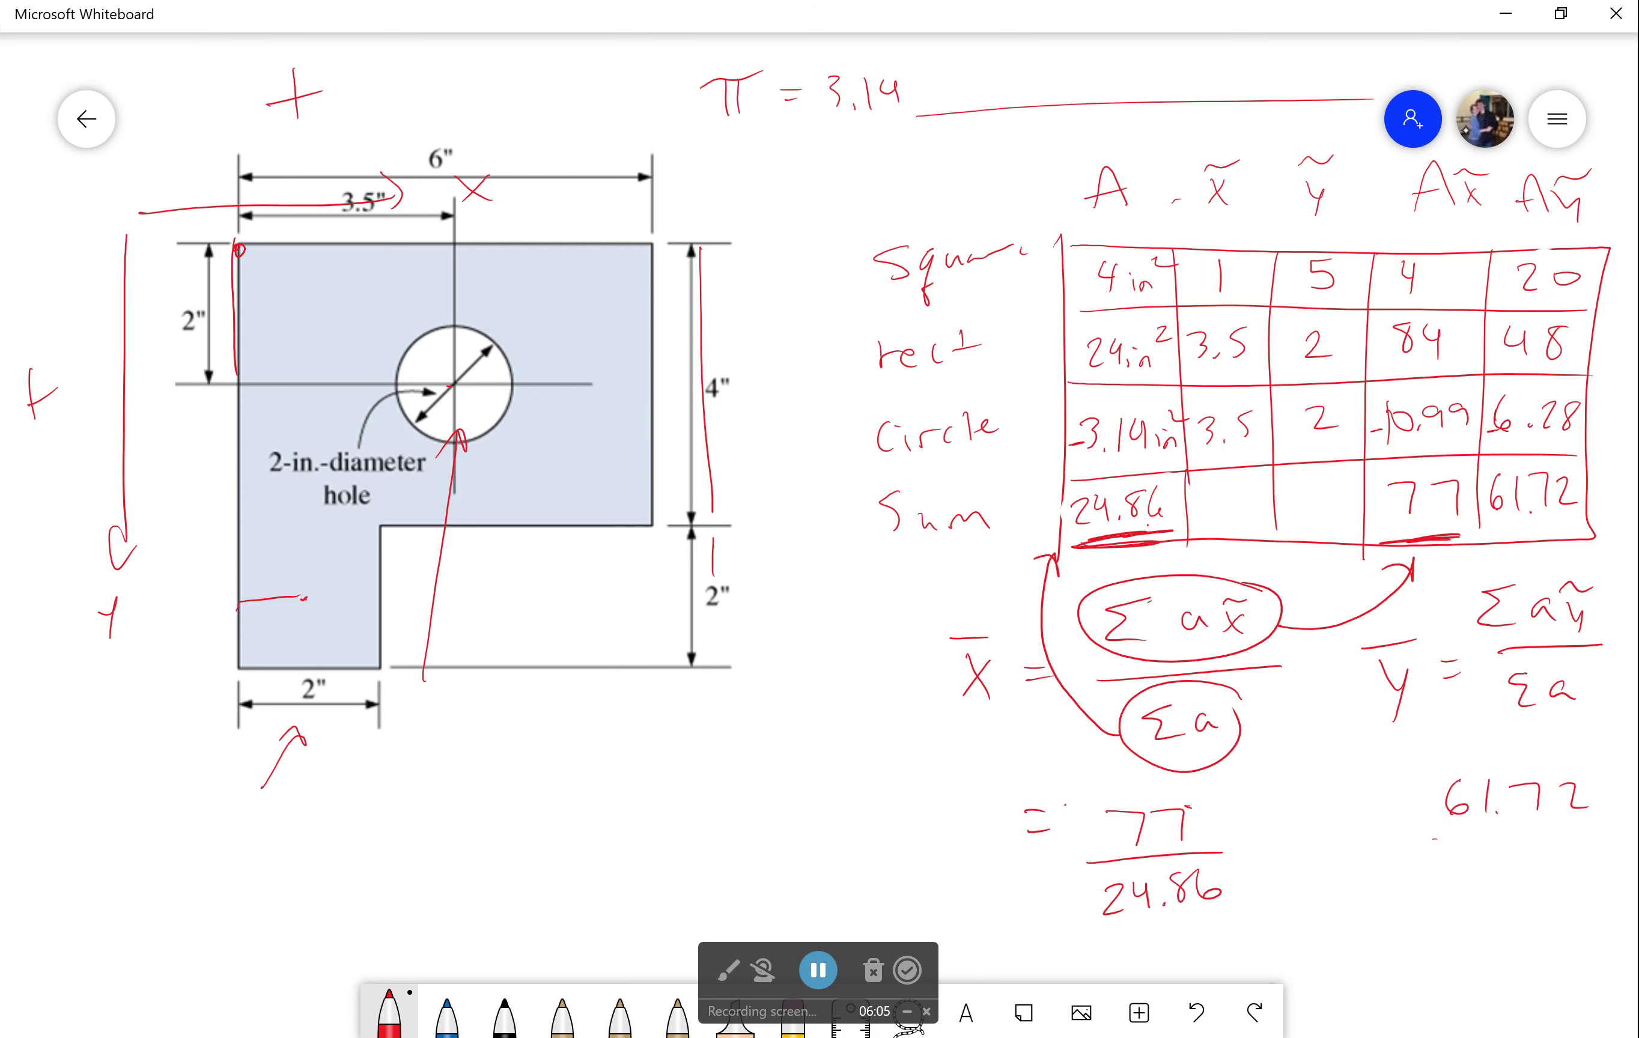
pyautogui.moveTo(1447, 837)
pyautogui.mouseDown()
pyautogui.moveTo(1559, 833)
pyautogui.moveTo(1464, 889)
pyautogui.moveTo(1537, 852)
pyautogui.moveTo(1543, 872)
pyautogui.mouseUp()
pyautogui.click(1498, 882)
pyautogui.moveTo(1387, 826); pyautogui.dragTo(1411, 823)
pyautogui.moveTo(1387, 840); pyautogui.dragTo(1414, 835)
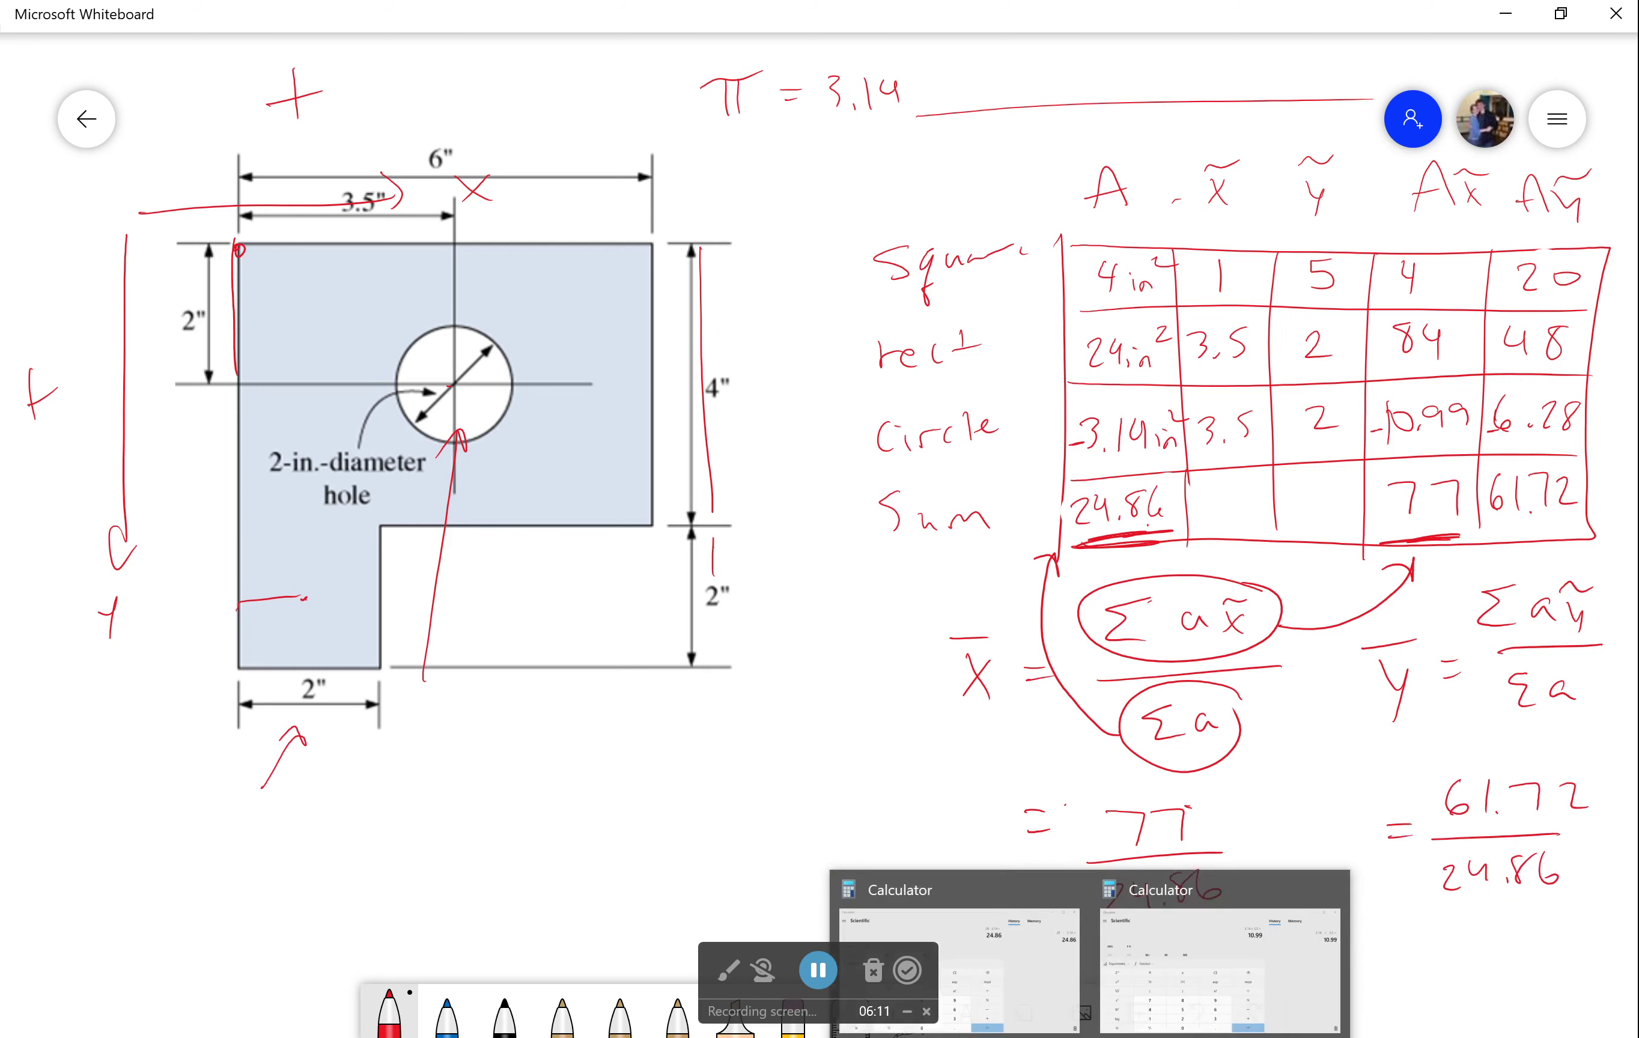
# - Compute 77 ÷ 24.86 ≈ 3.097 in Calculator
pyautogui.hotkey('alt', 'Tab')
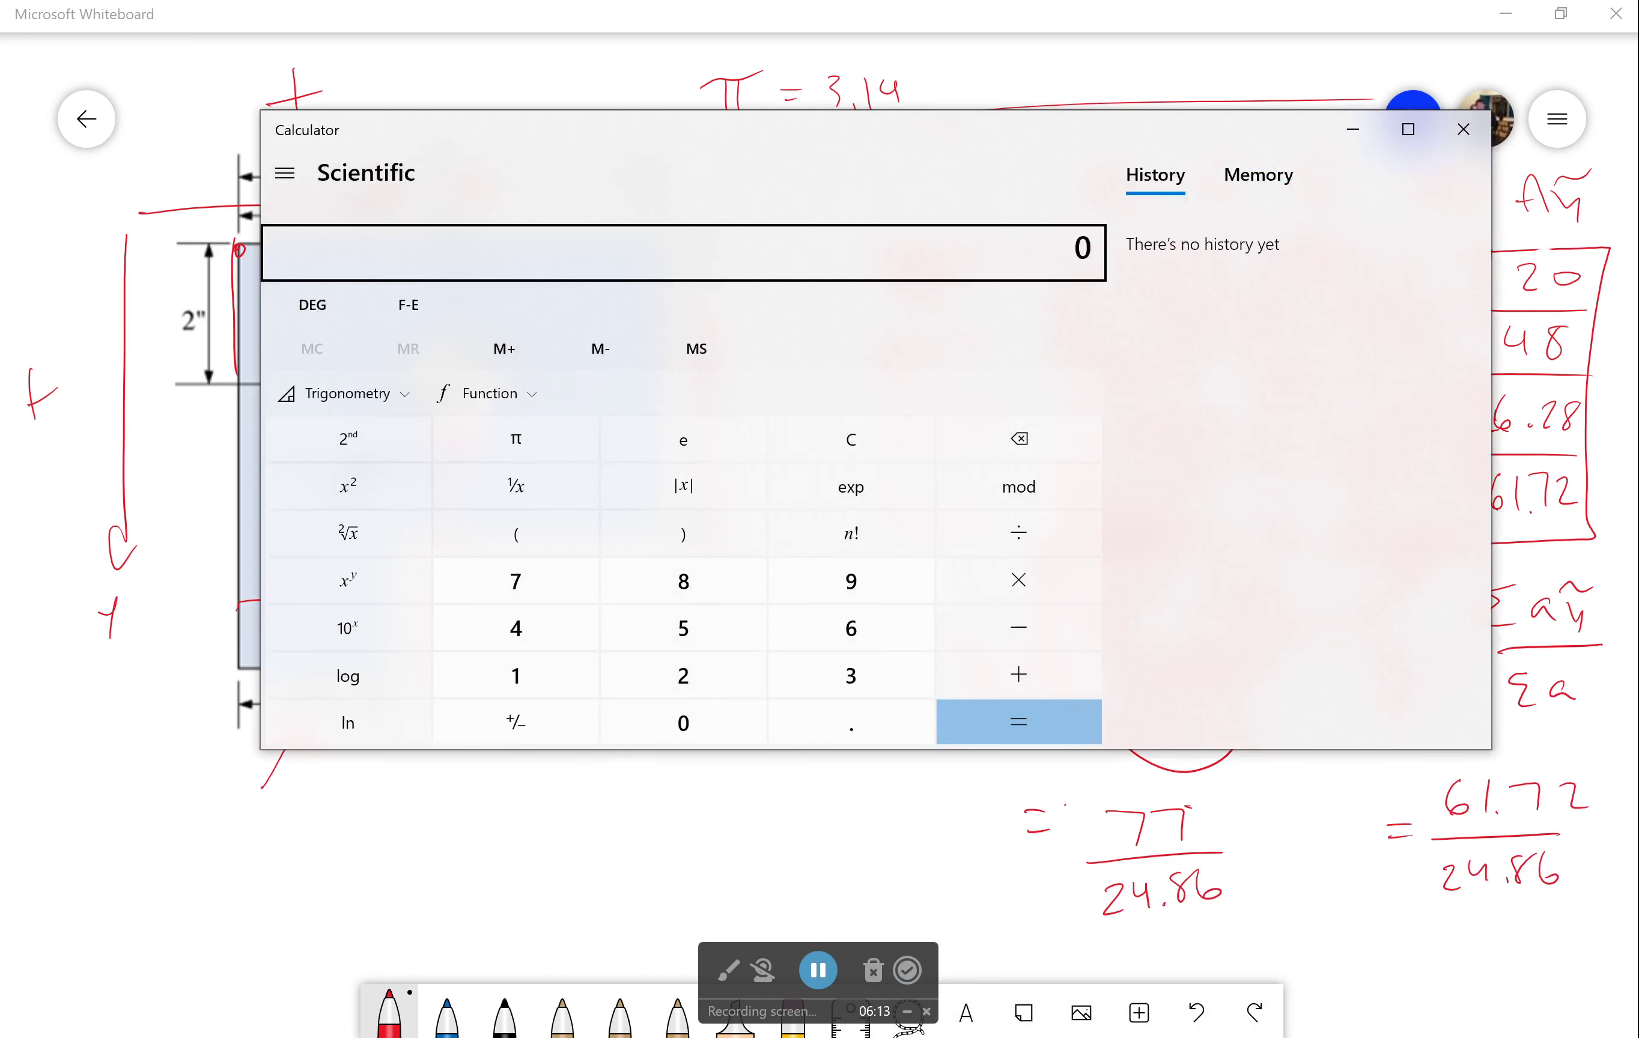
pyautogui.press('7')
pyautogui.press('7')
pyautogui.press('/')
pyautogui.write('24.86')
pyautogui.press('Return')
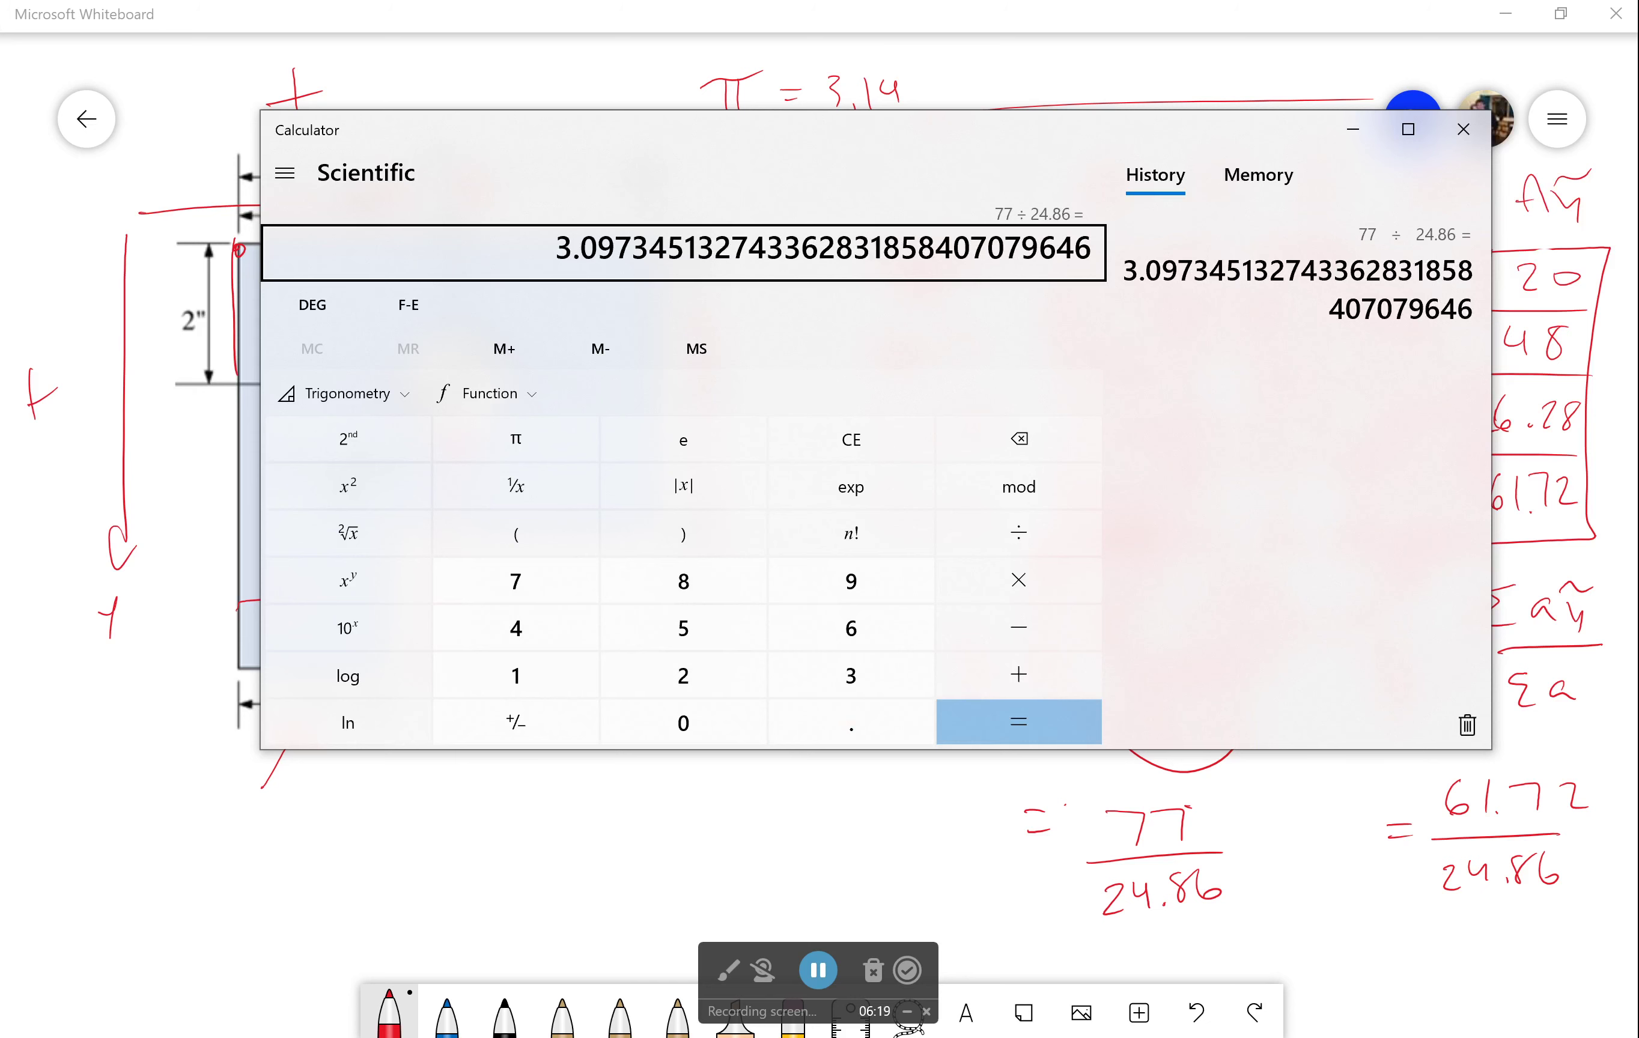
pyautogui.click(1463, 129)
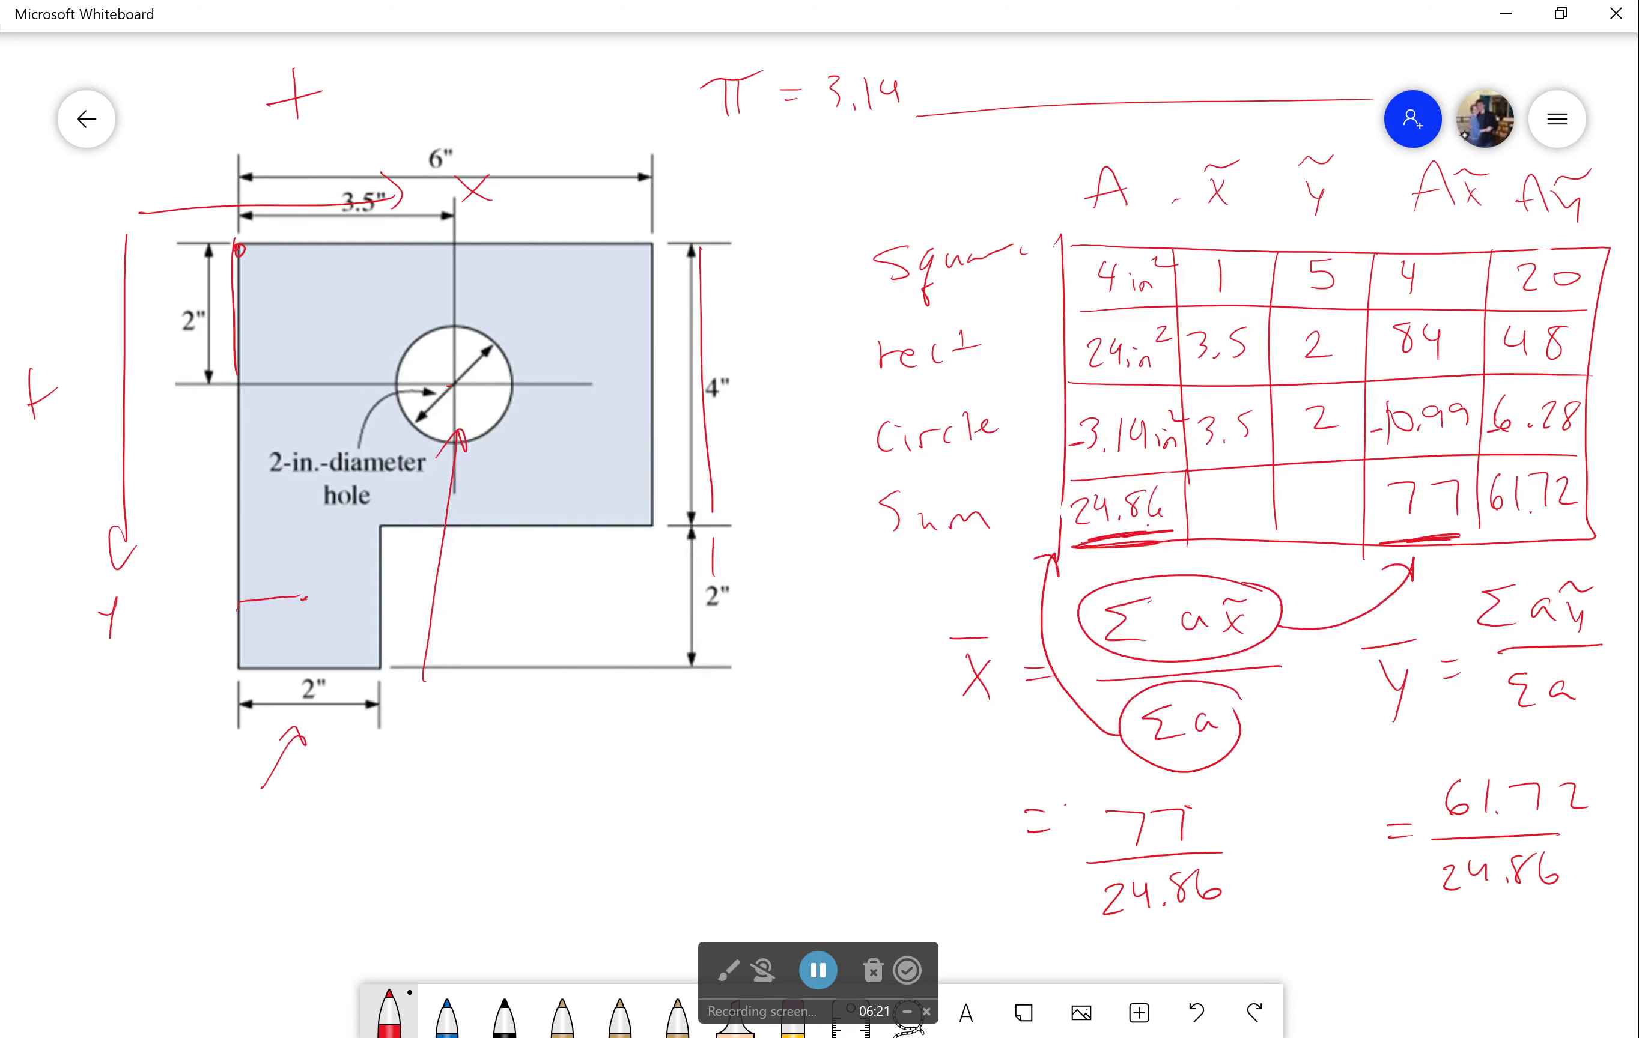
# - Write the x̄ result as a boxed 3.1 under its fraction
pyautogui.moveTo(1158, 938)
pyautogui.mouseDown()
pyautogui.moveTo(1172, 954)
pyautogui.moveTo(1156, 970)
pyautogui.mouseUp()
pyautogui.click(1167, 967)
pyautogui.moveTo(1196, 934); pyautogui.dragTo(1199, 966)
pyautogui.moveTo(1131, 927)
pyautogui.mouseDown()
pyautogui.moveTo(1178, 972)
pyautogui.moveTo(1143, 921)
pyautogui.mouseUp()
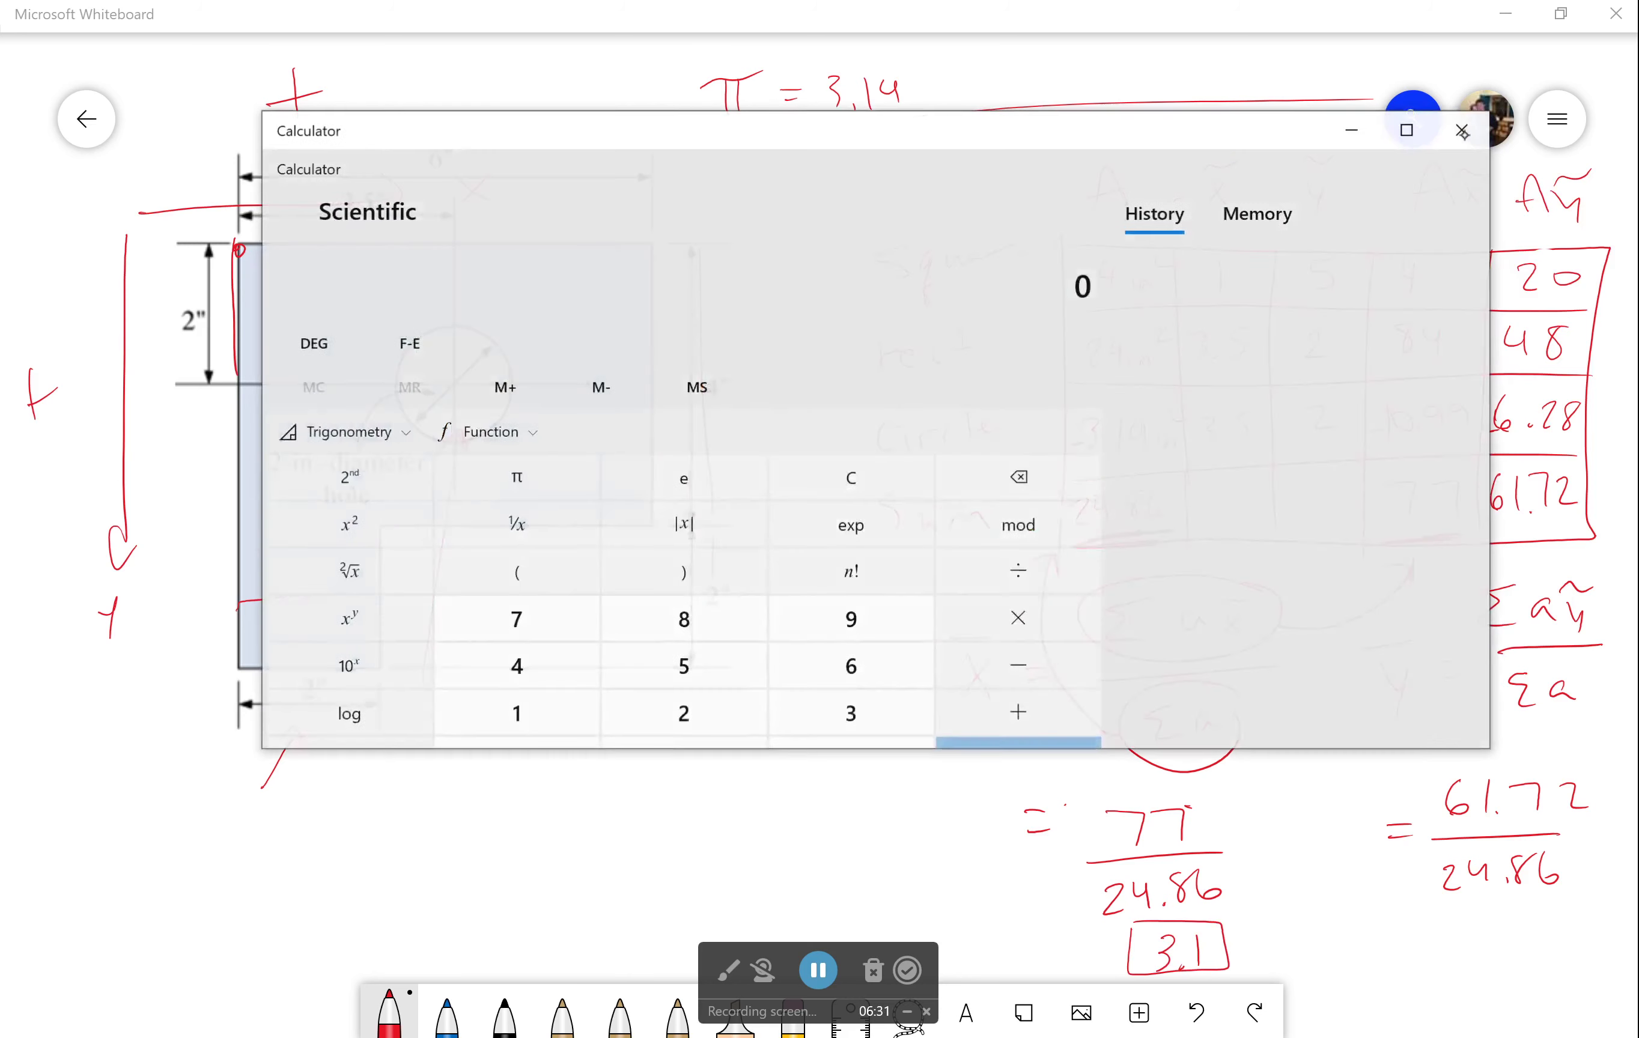
# - Compute 61.72 ÷ 24.86 ≈ 2.483 in Calculator
pyautogui.write('61.')
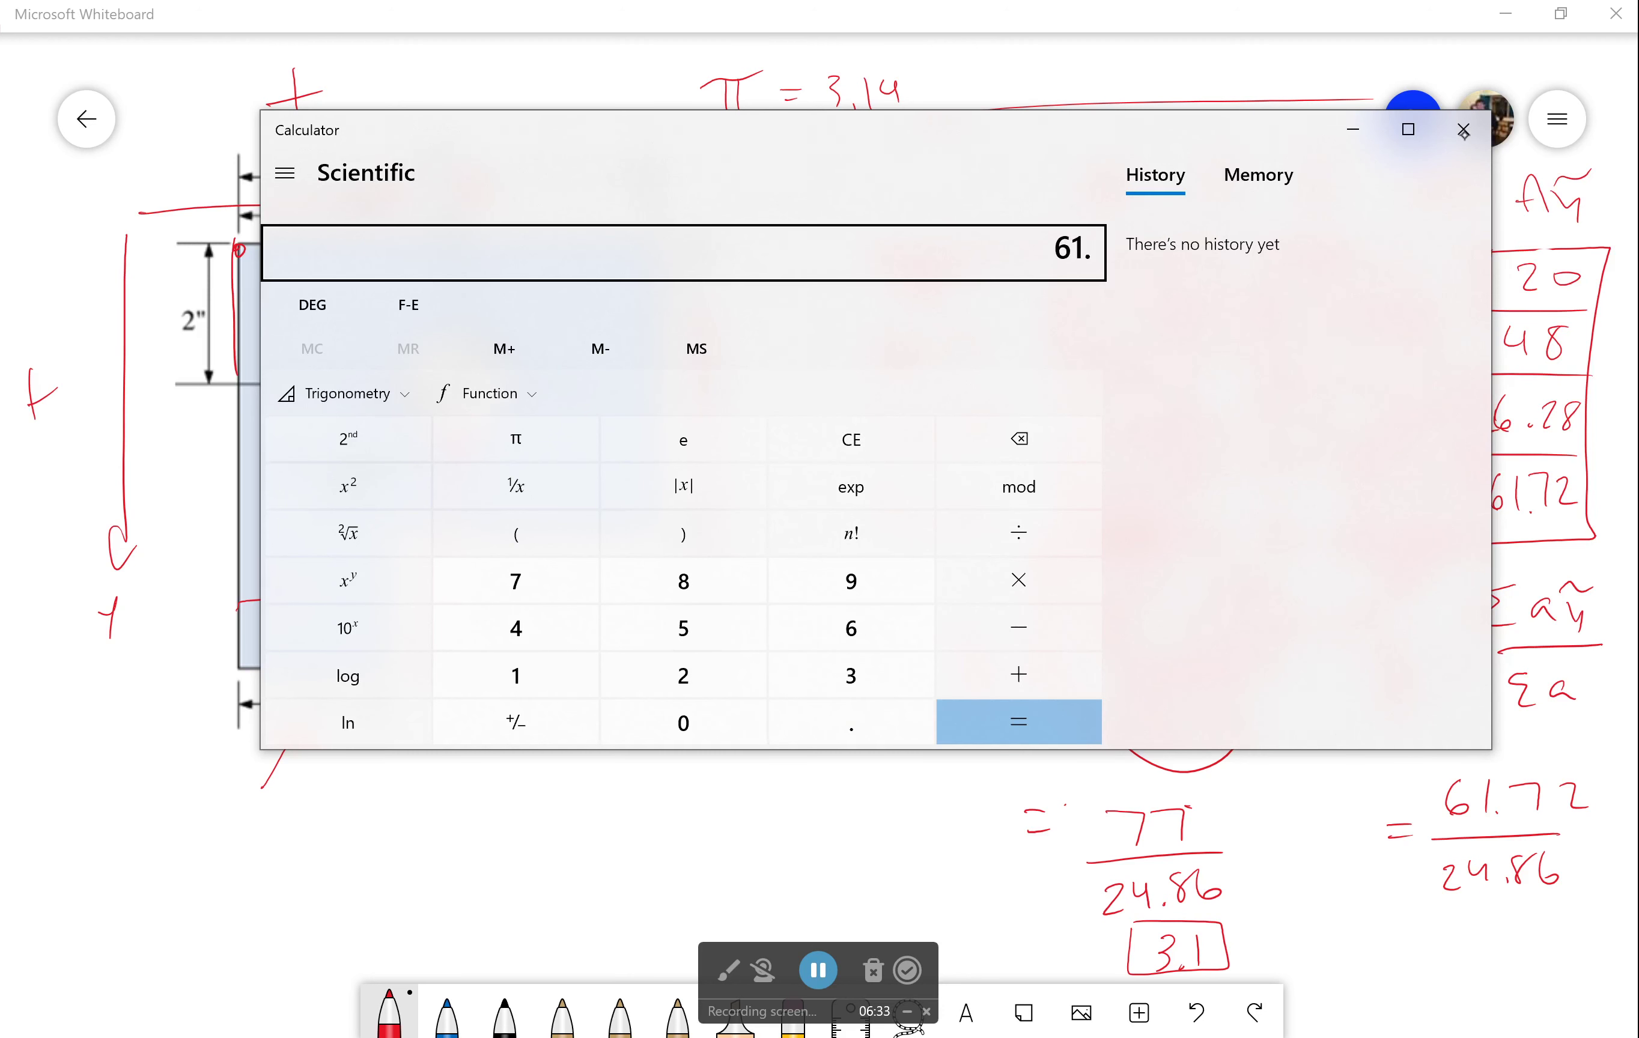
pyautogui.write('72/24.86')
pyautogui.press('Return')
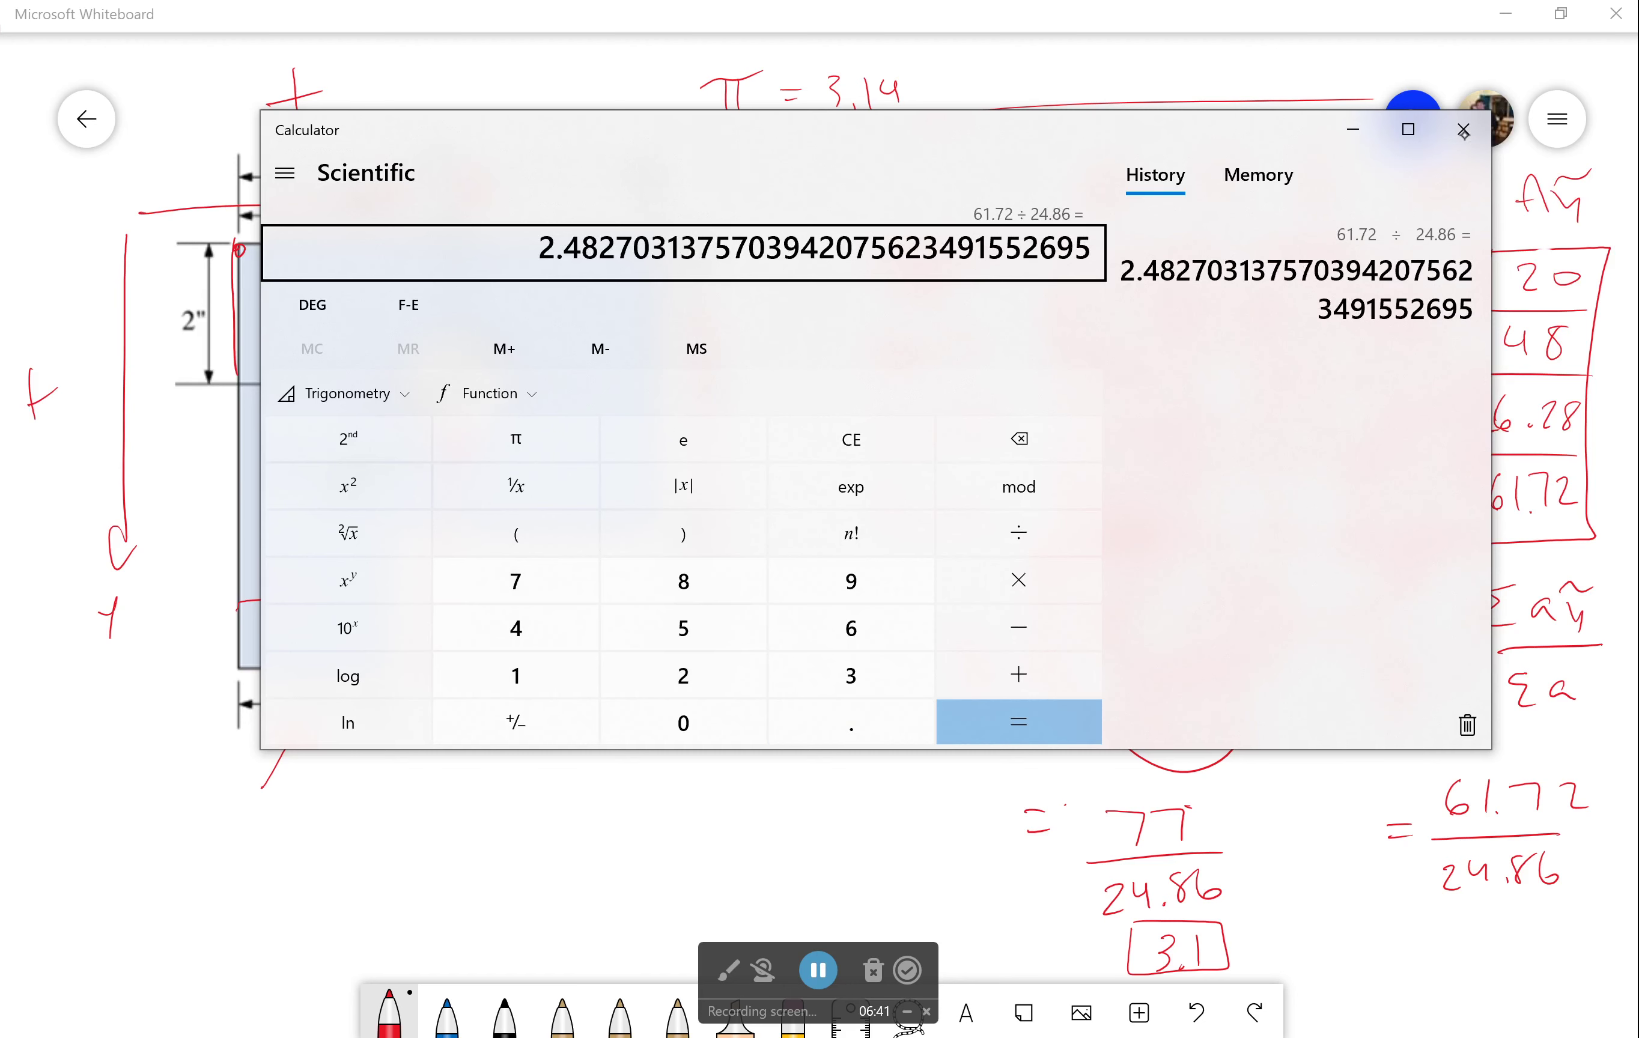
pyautogui.click(1465, 130)
# - Write = 2.48 under the ȳ fraction and box it
pyautogui.moveTo(1396, 924)
pyautogui.mouseDown()
pyautogui.moveTo(1418, 921)
pyautogui.moveTo(1414, 935)
pyautogui.mouseUp()
pyautogui.moveTo(1445, 922)
pyautogui.mouseDown()
pyautogui.moveTo(1460, 945)
pyautogui.moveTo(1515, 913)
pyautogui.moveTo(1531, 939)
pyautogui.moveTo(1542, 911)
pyautogui.mouseUp()
pyautogui.click(1484, 939)
pyautogui.moveTo(1428, 906)
pyautogui.mouseDown()
pyautogui.moveTo(1580, 927)
pyautogui.moveTo(1431, 893)
pyautogui.mouseUp()
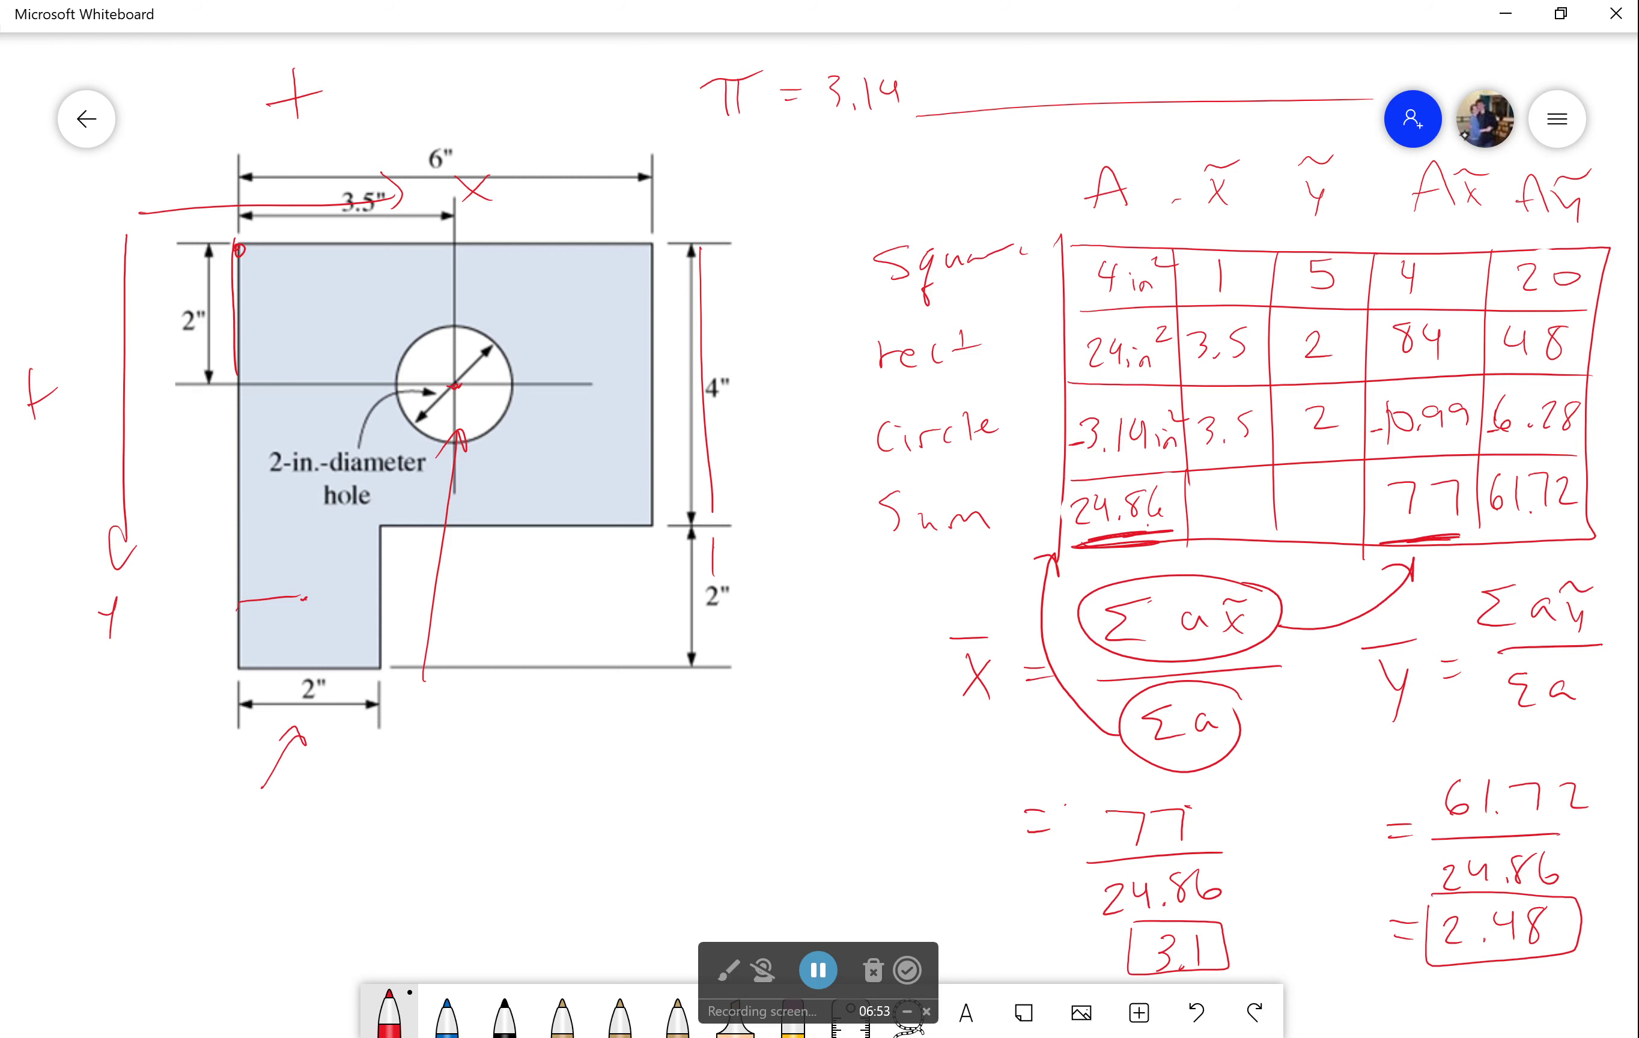
# - In red, trace the hole's diameter, circle the lower-left leg, and arrow from the results to the plate
pyautogui.moveTo(454, 386); pyautogui.dragTo(399, 428)
pyautogui.moveTo(325, 499)
pyautogui.mouseDown()
pyautogui.moveTo(389, 579)
pyautogui.moveTo(341, 500)
pyautogui.mouseUp()
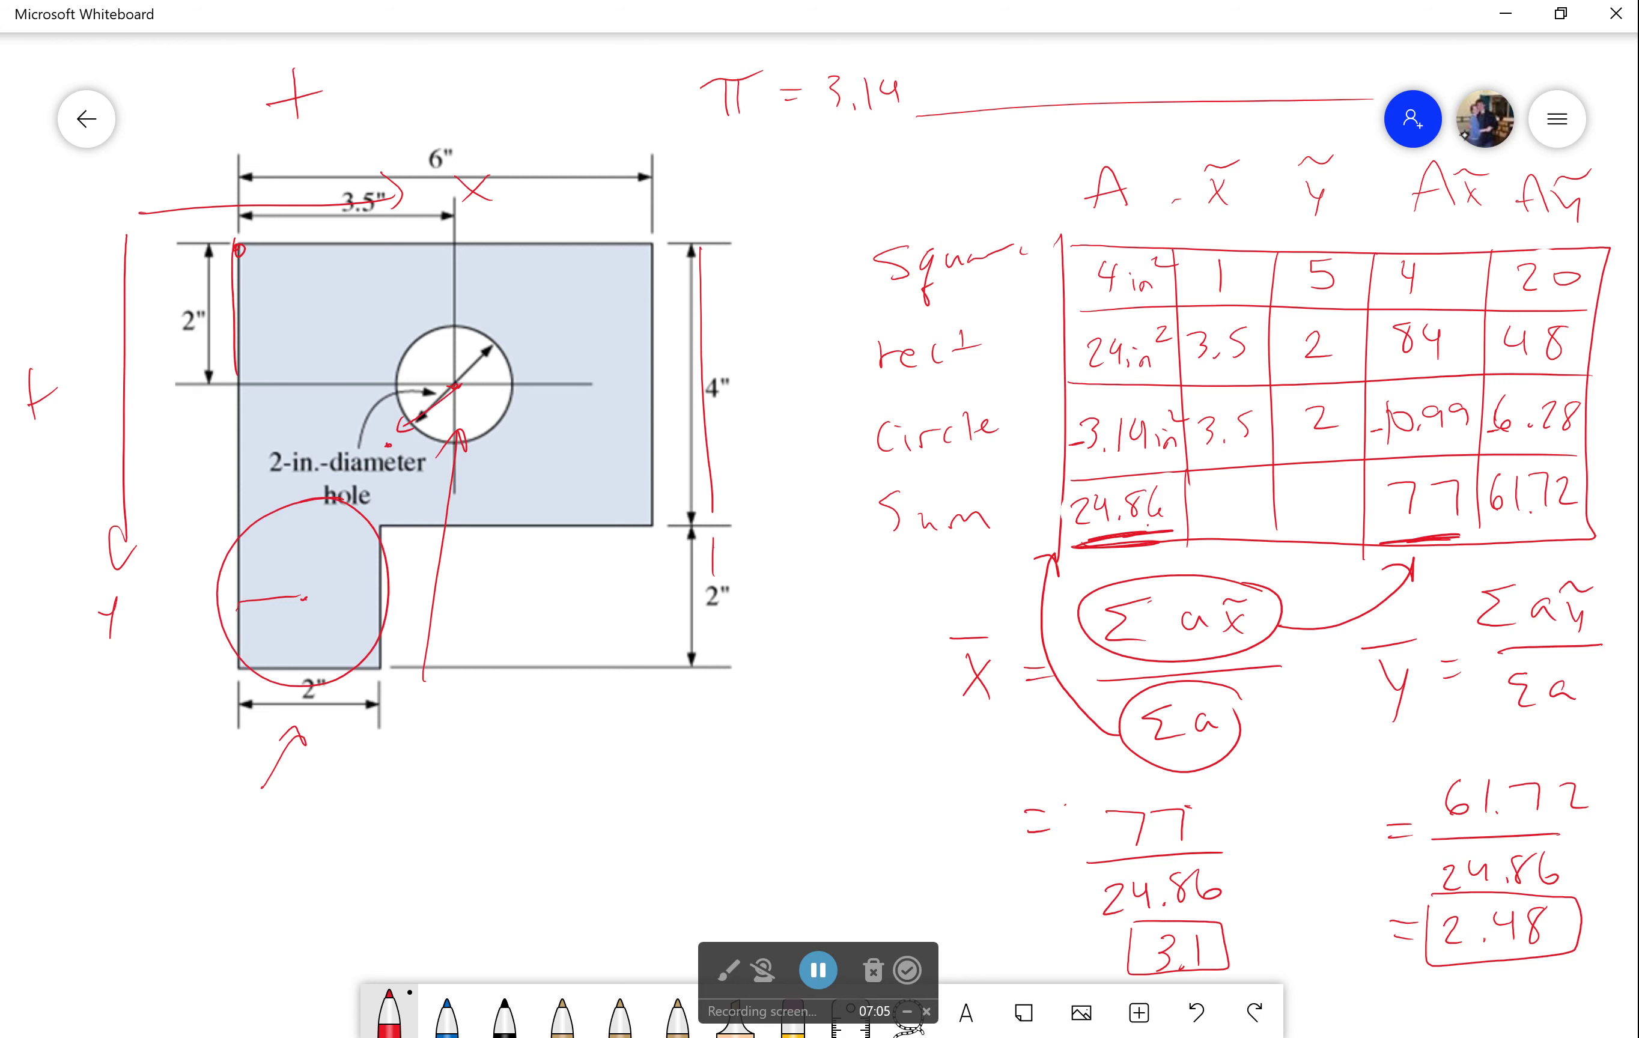
pyautogui.moveTo(515, 926)
pyautogui.mouseDown()
pyautogui.moveTo(615, 817)
pyautogui.moveTo(841, 642)
pyautogui.moveTo(868, 593)
pyautogui.mouseUp()
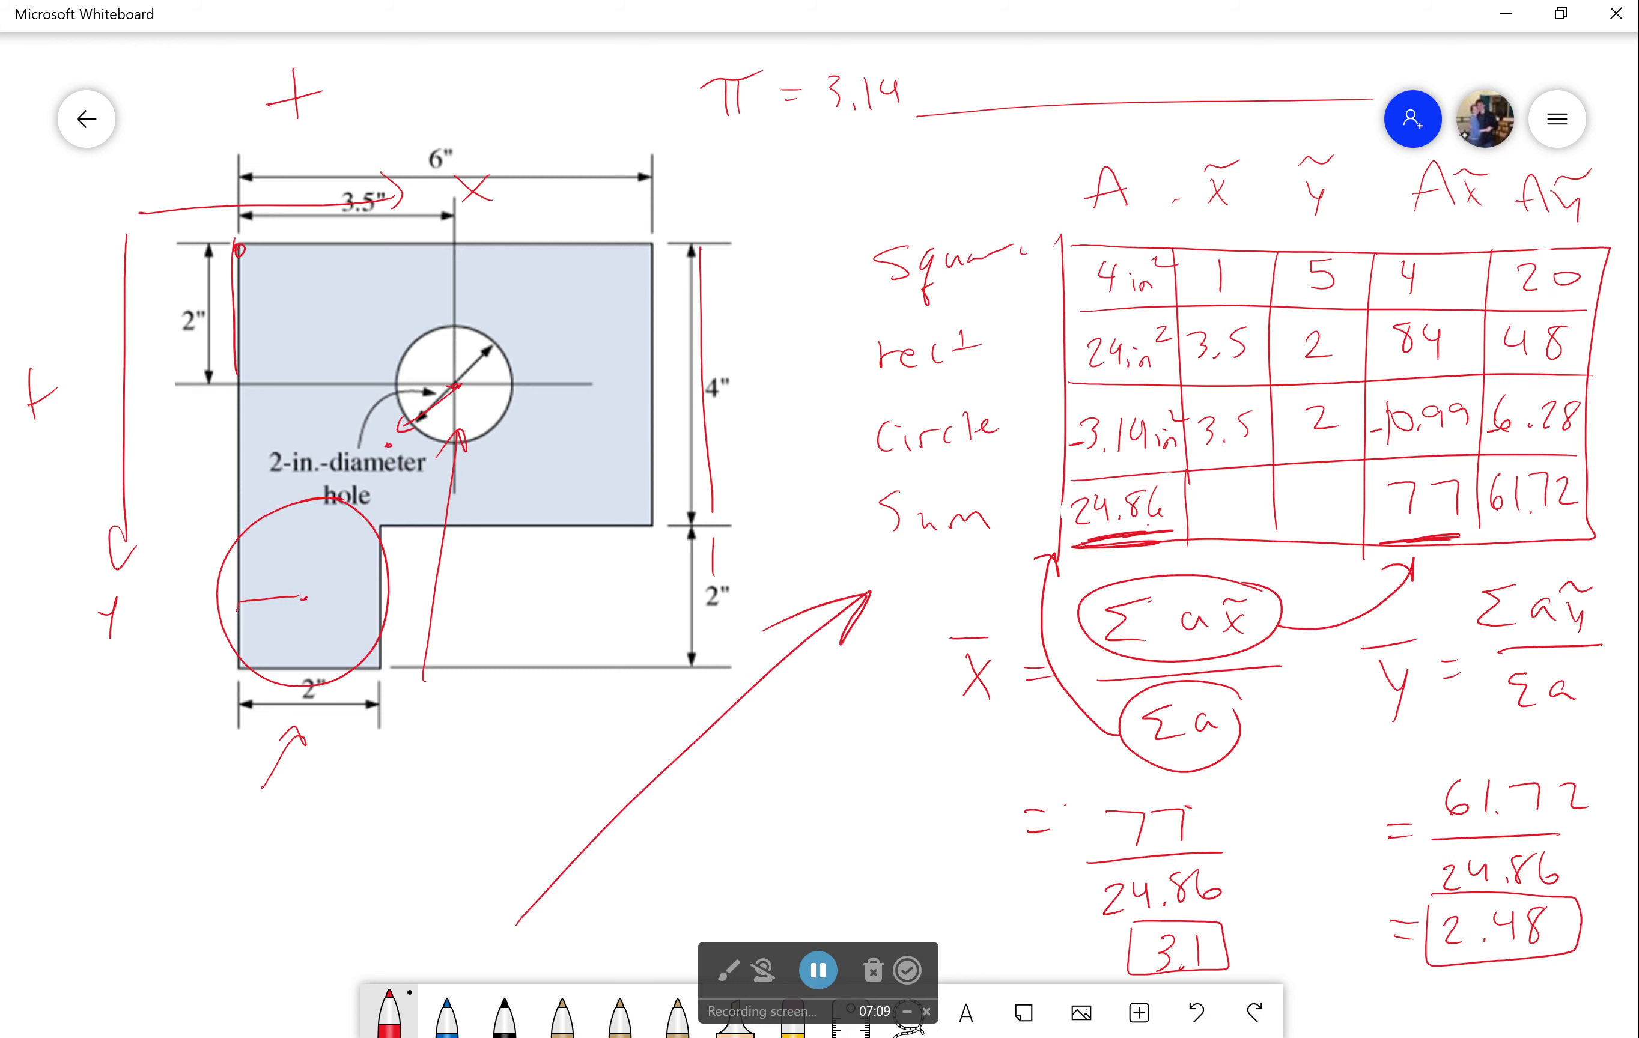